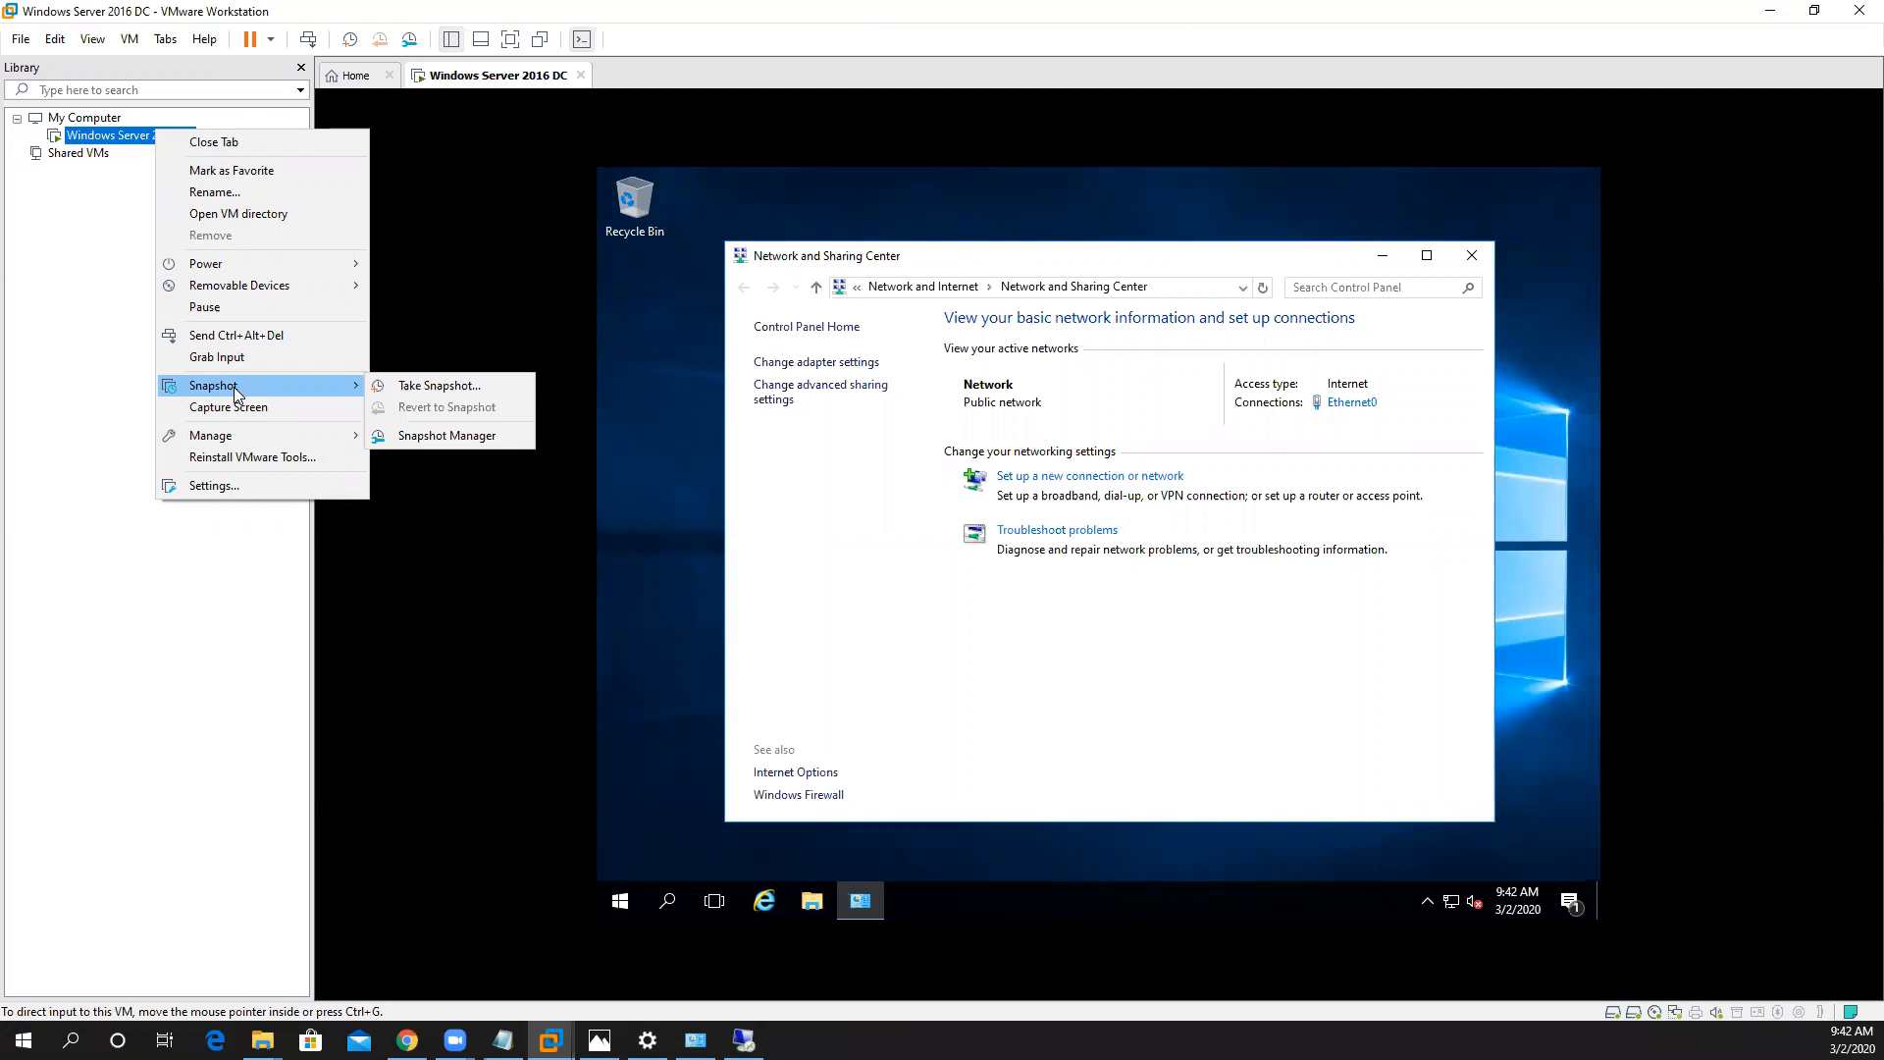
Check the guest's computer name in the system properties of This PC, and close the System and File Explorer windows
click(957, 655)
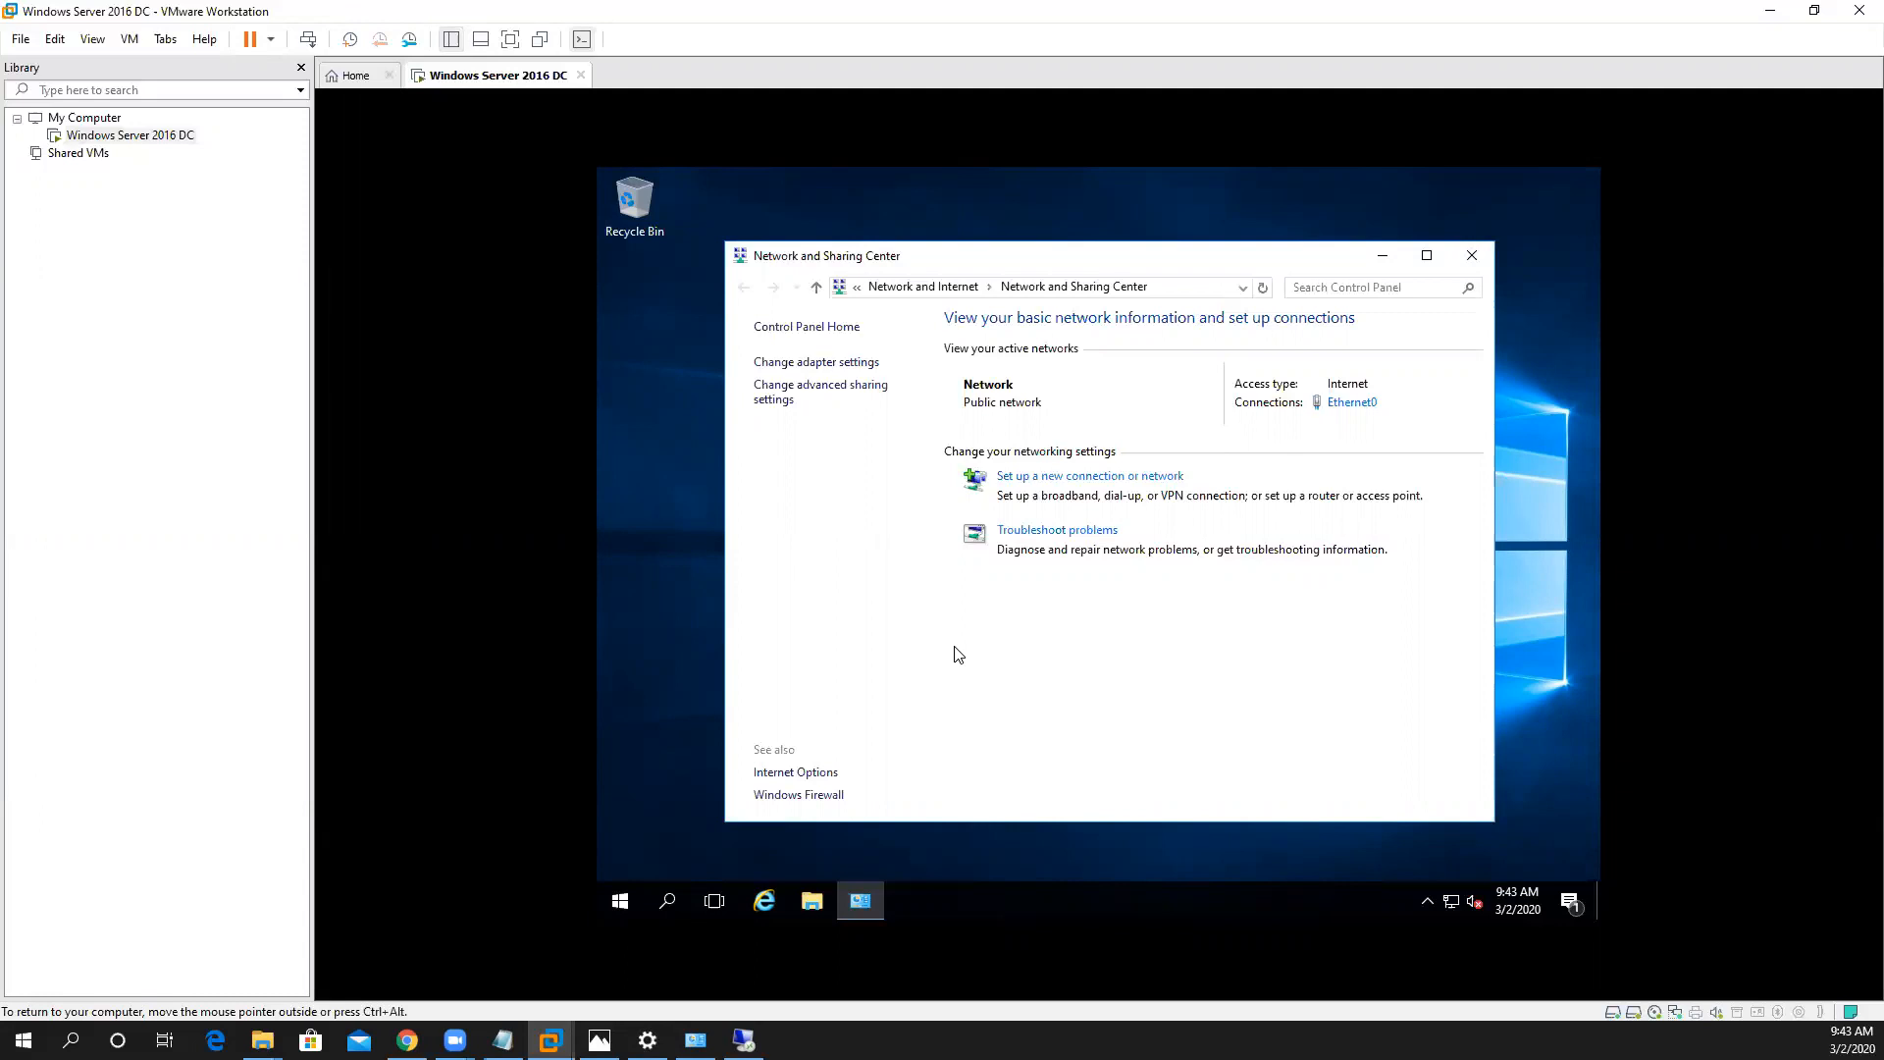
click(810, 904)
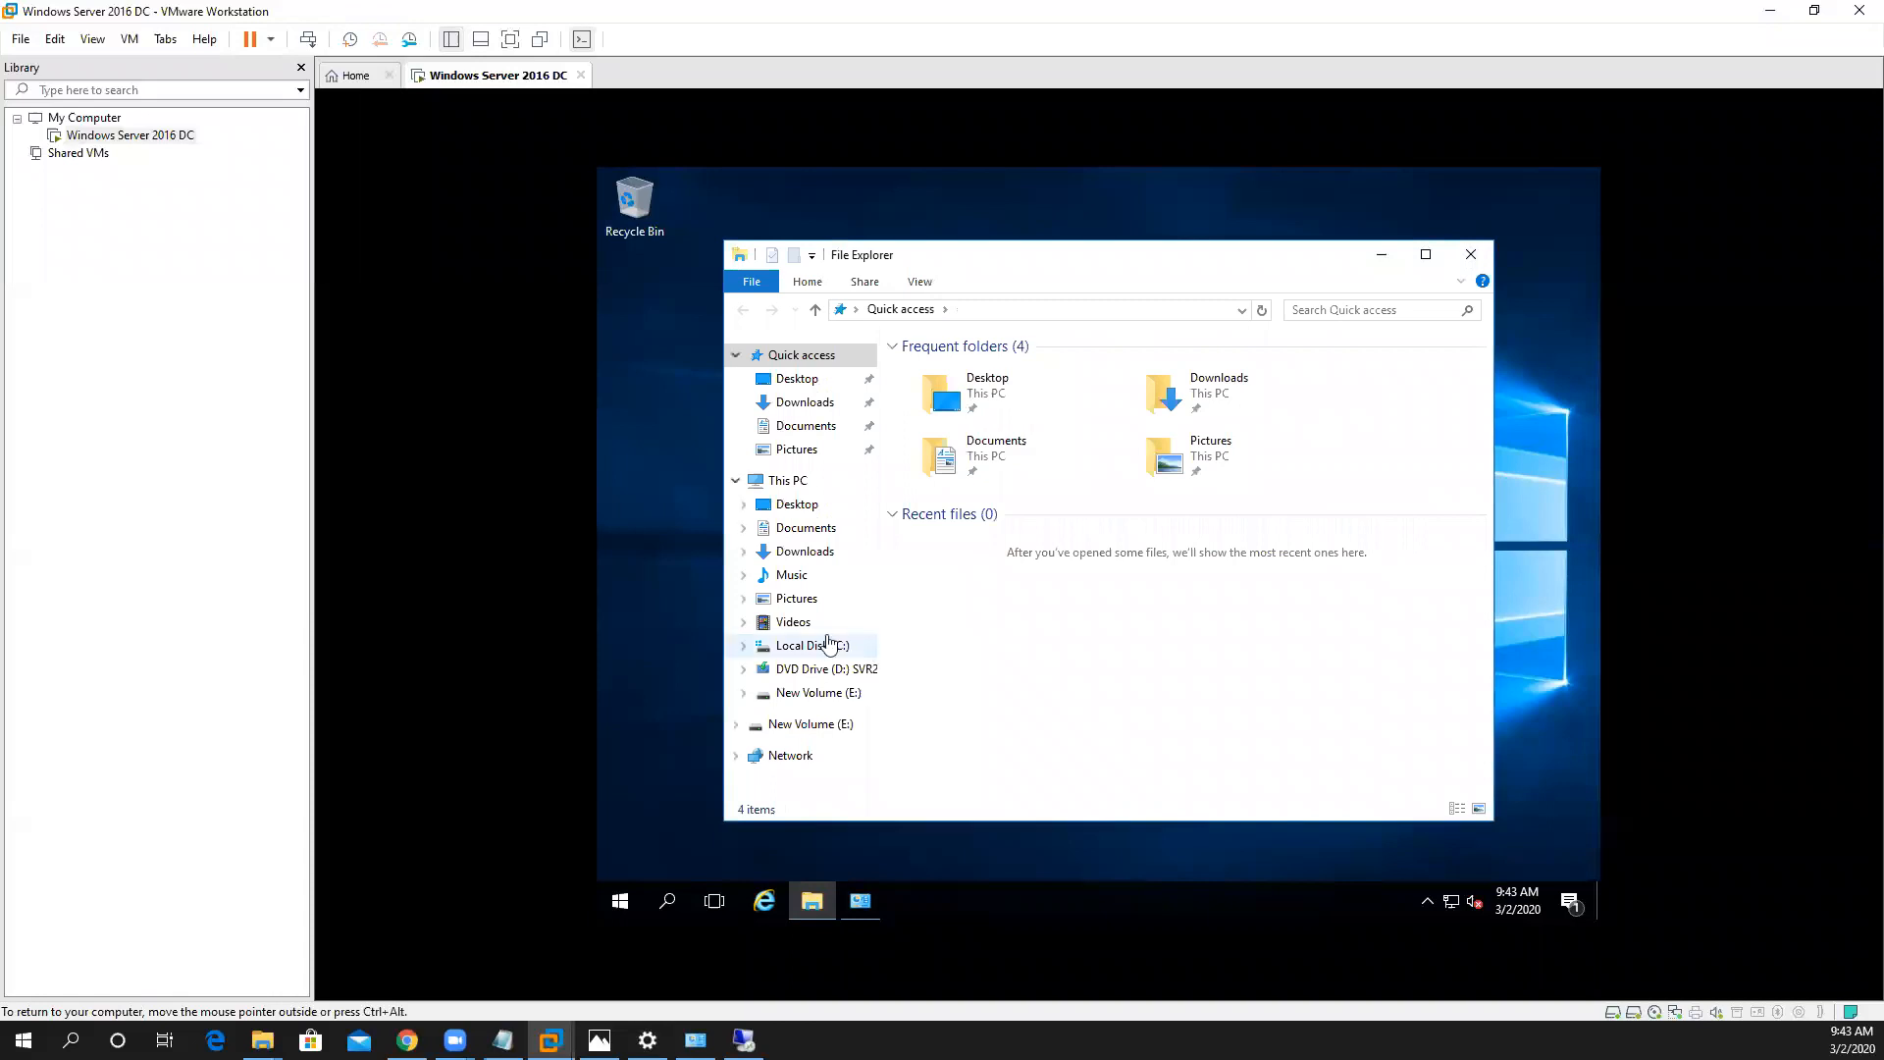
right_click(777, 486)
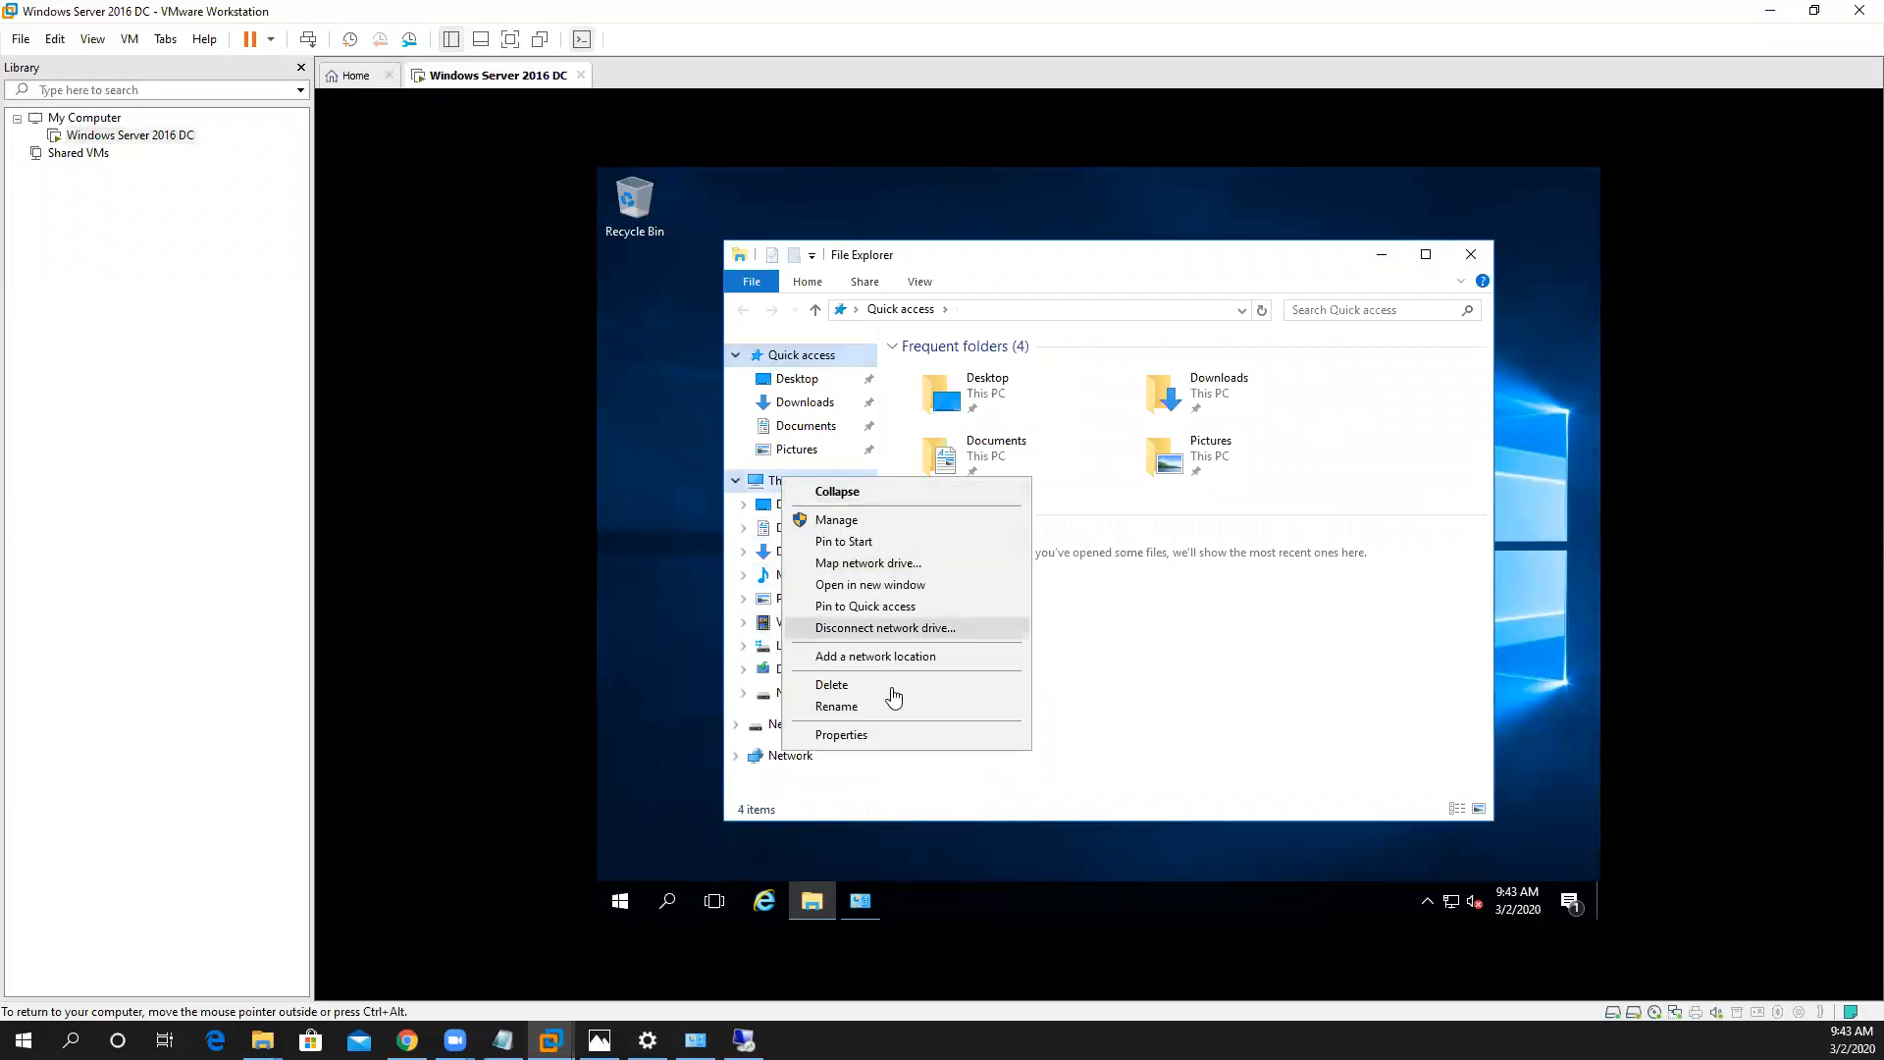
click(842, 735)
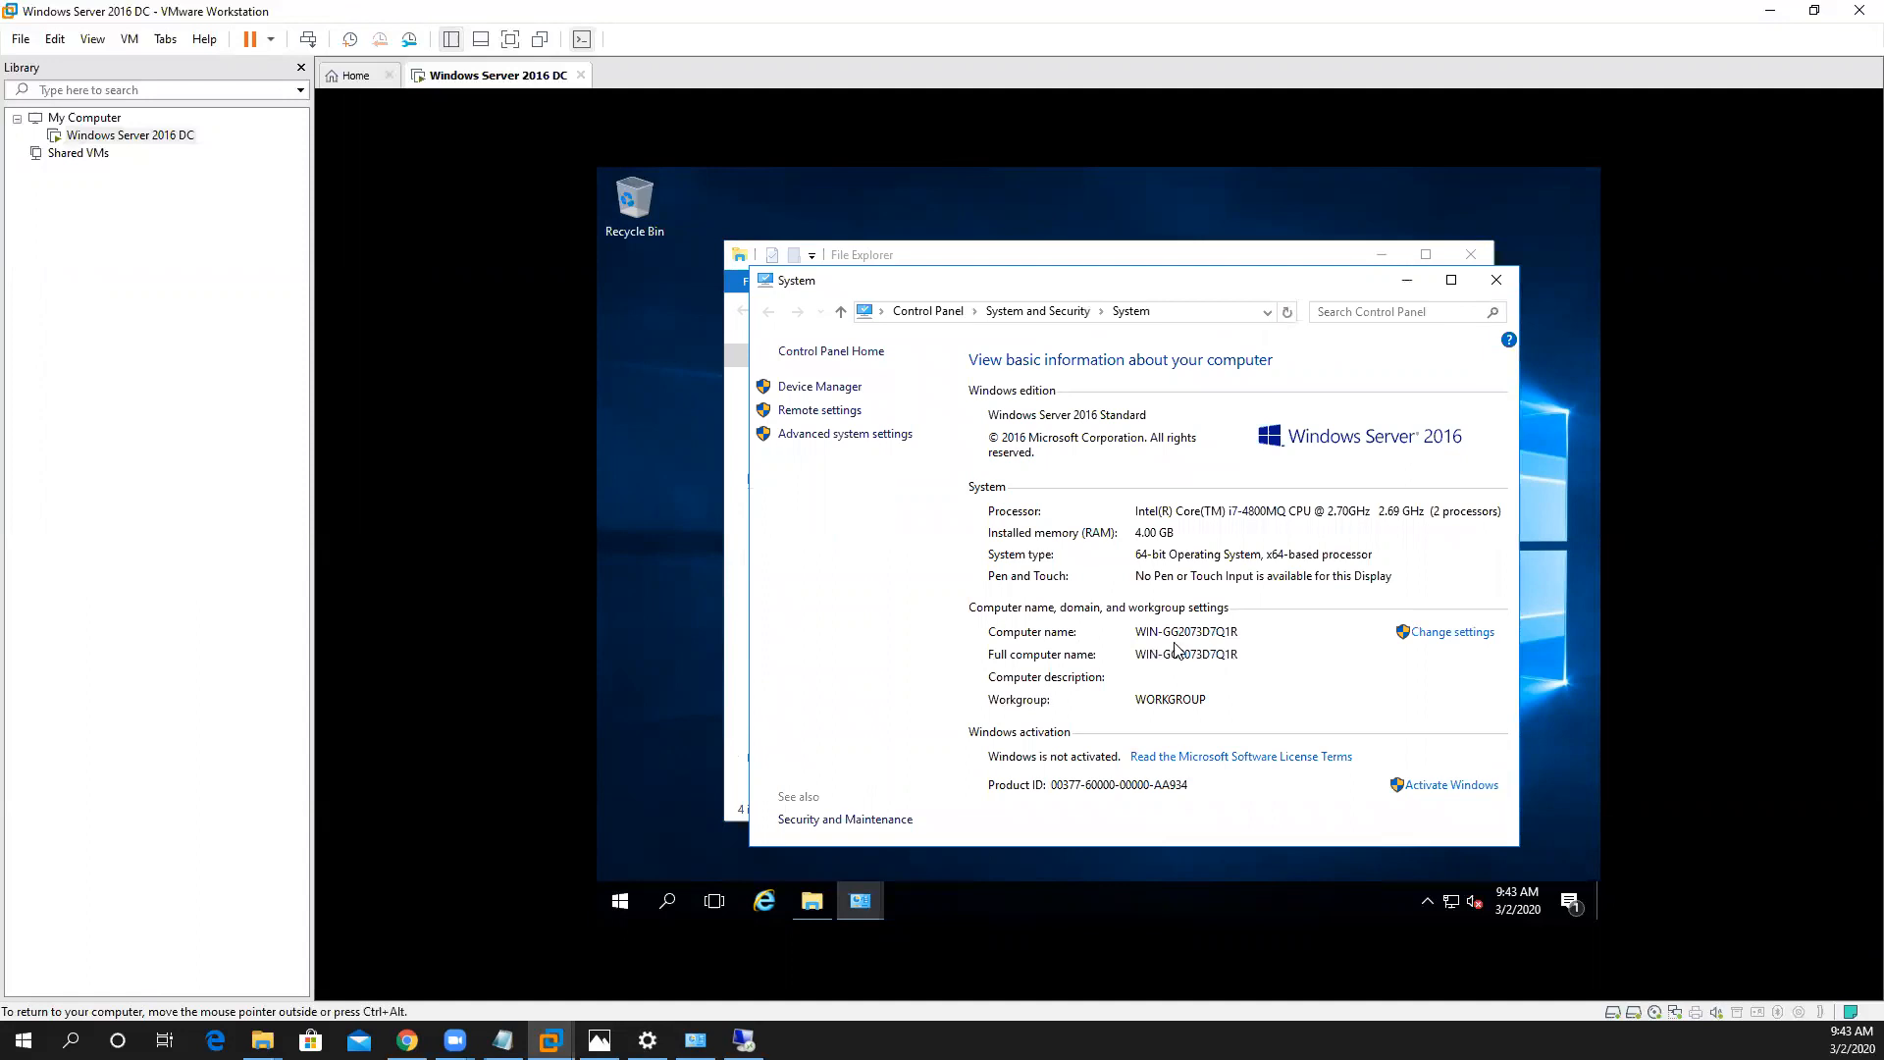
click(1495, 285)
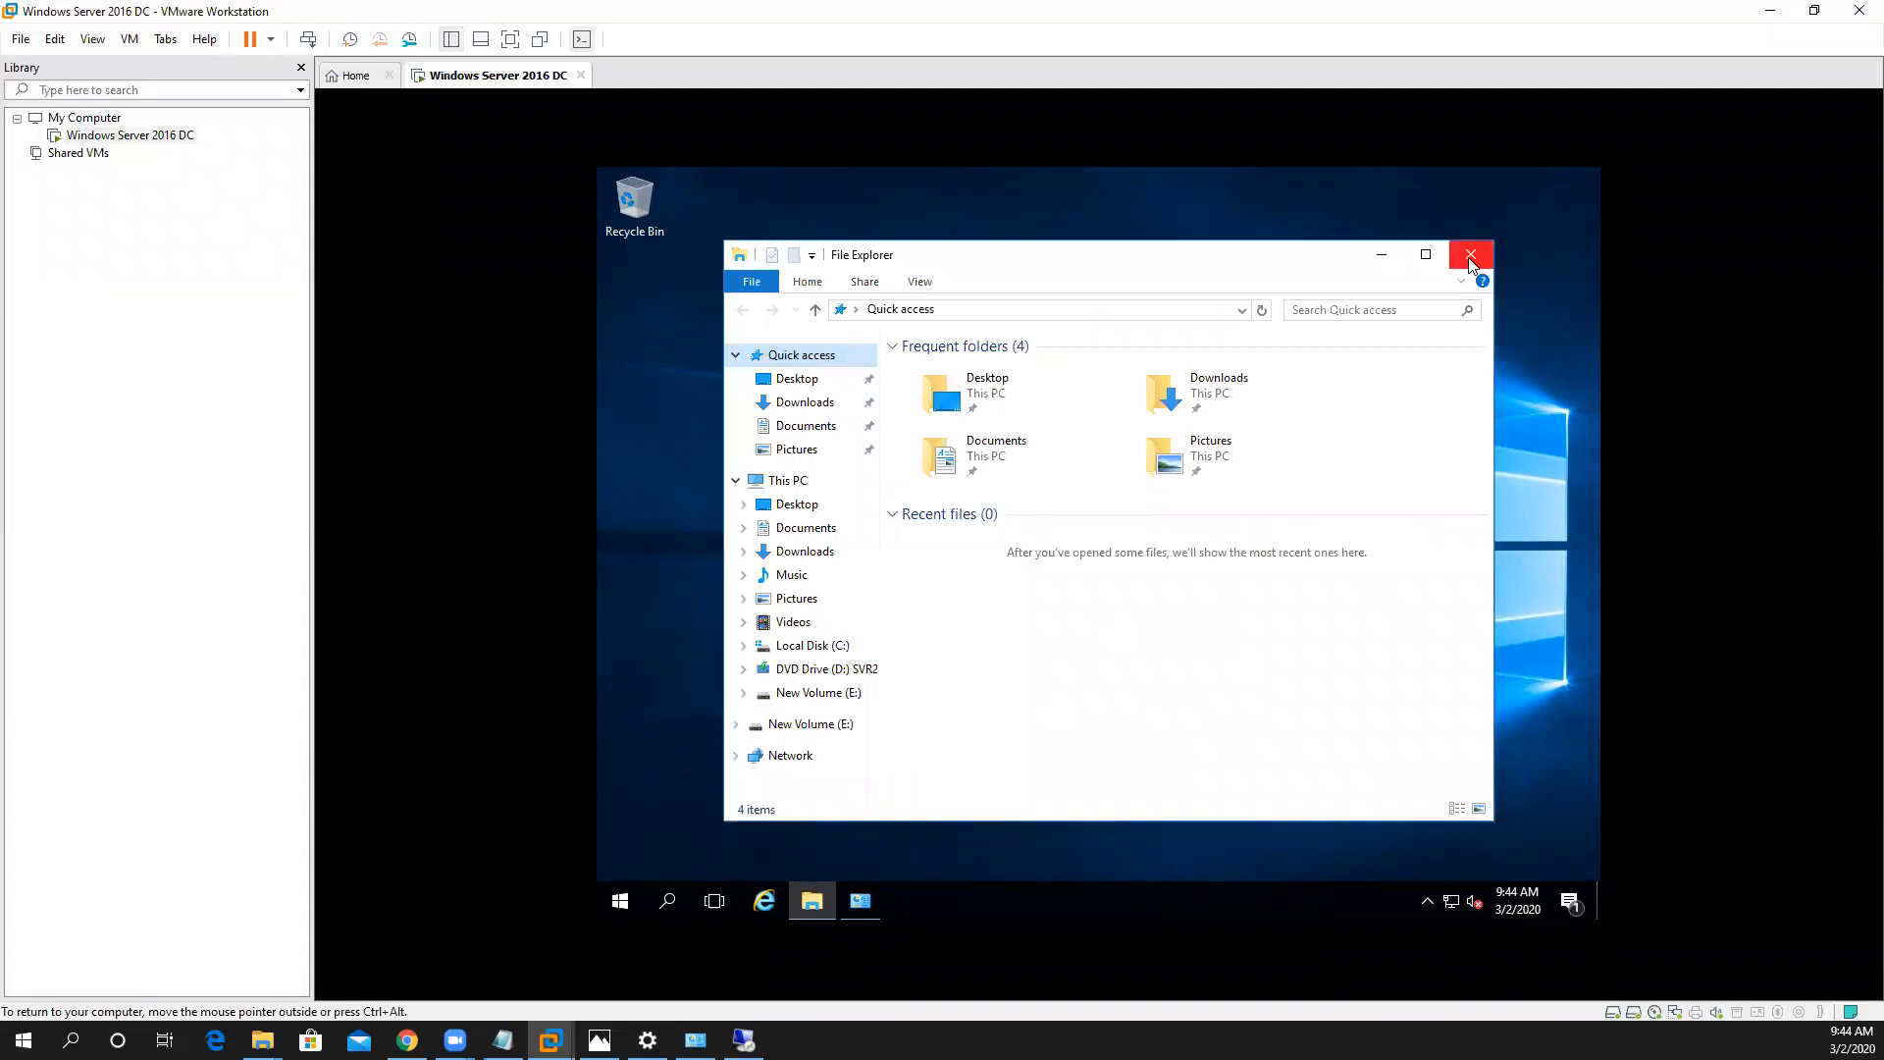
click(1471, 257)
Take a snapshot of the Windows Server 2016 DC virtual machine, keeping the suggested name Snapshot 1
right_click(150, 137)
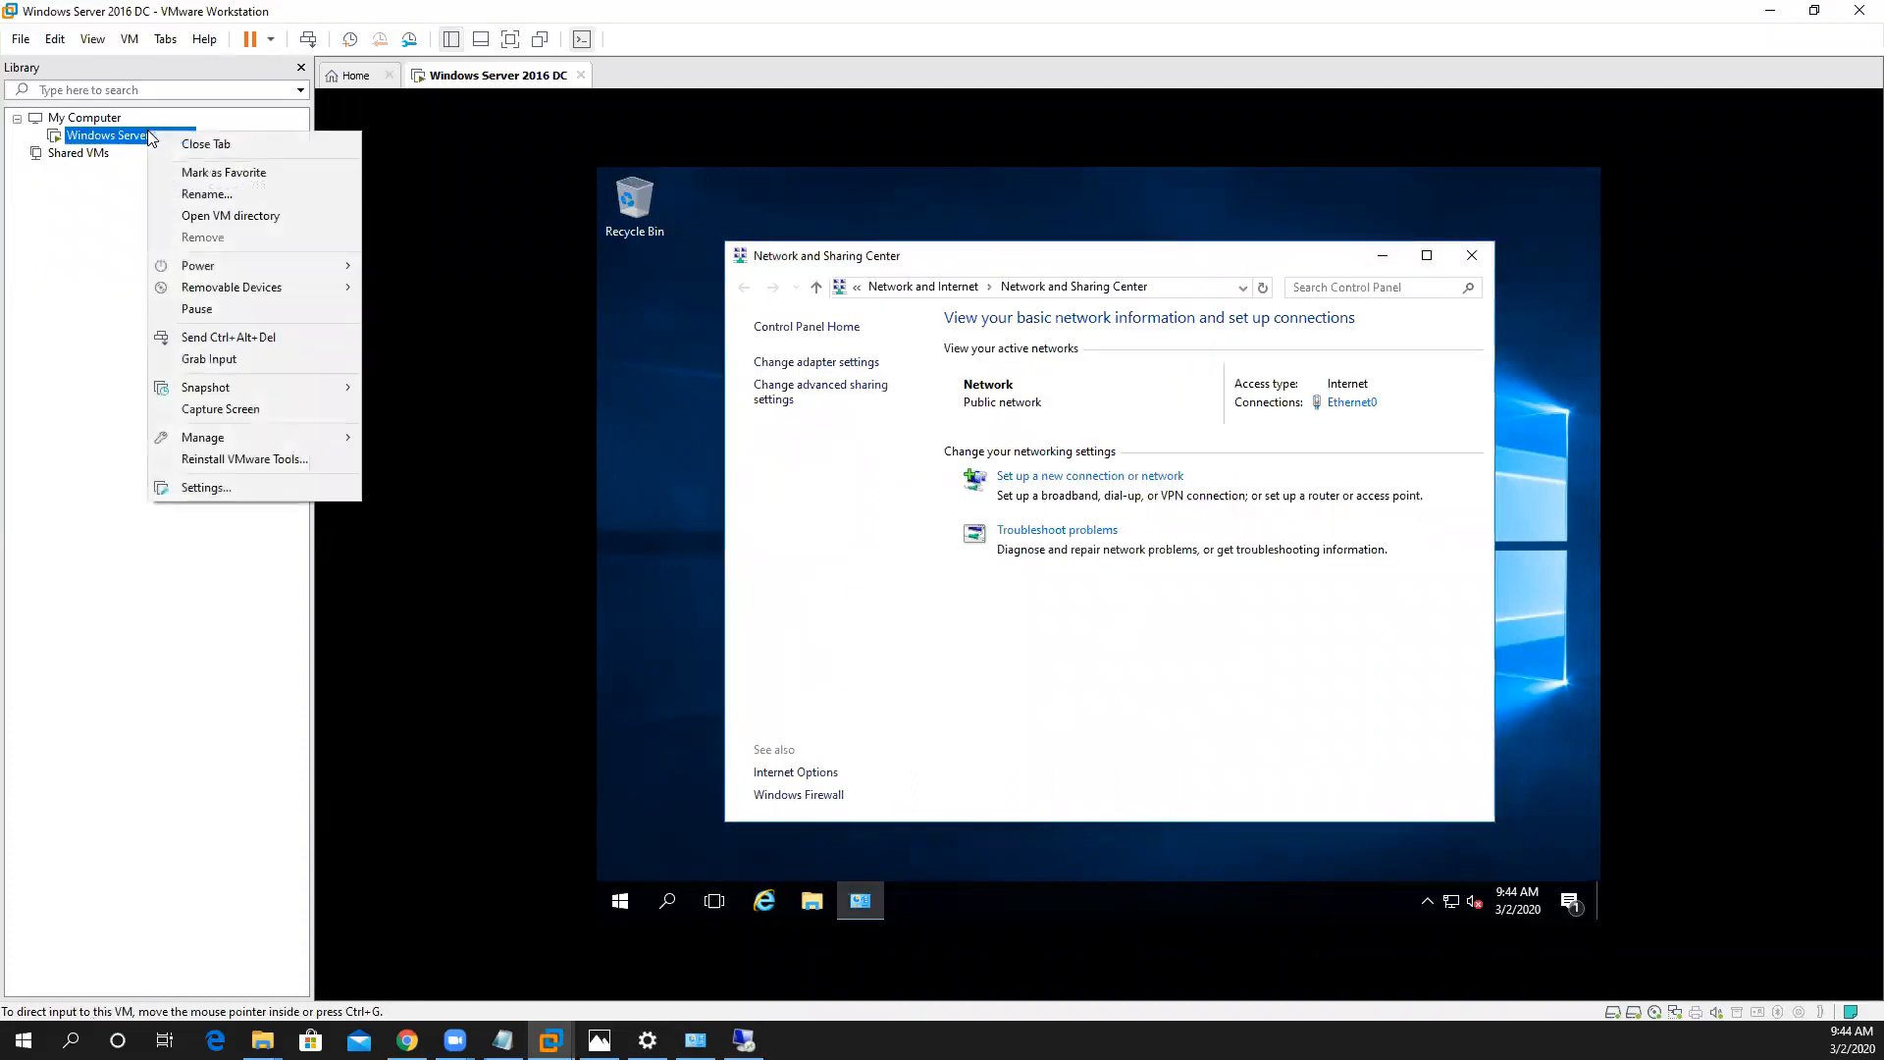
mouse_move(253, 388)
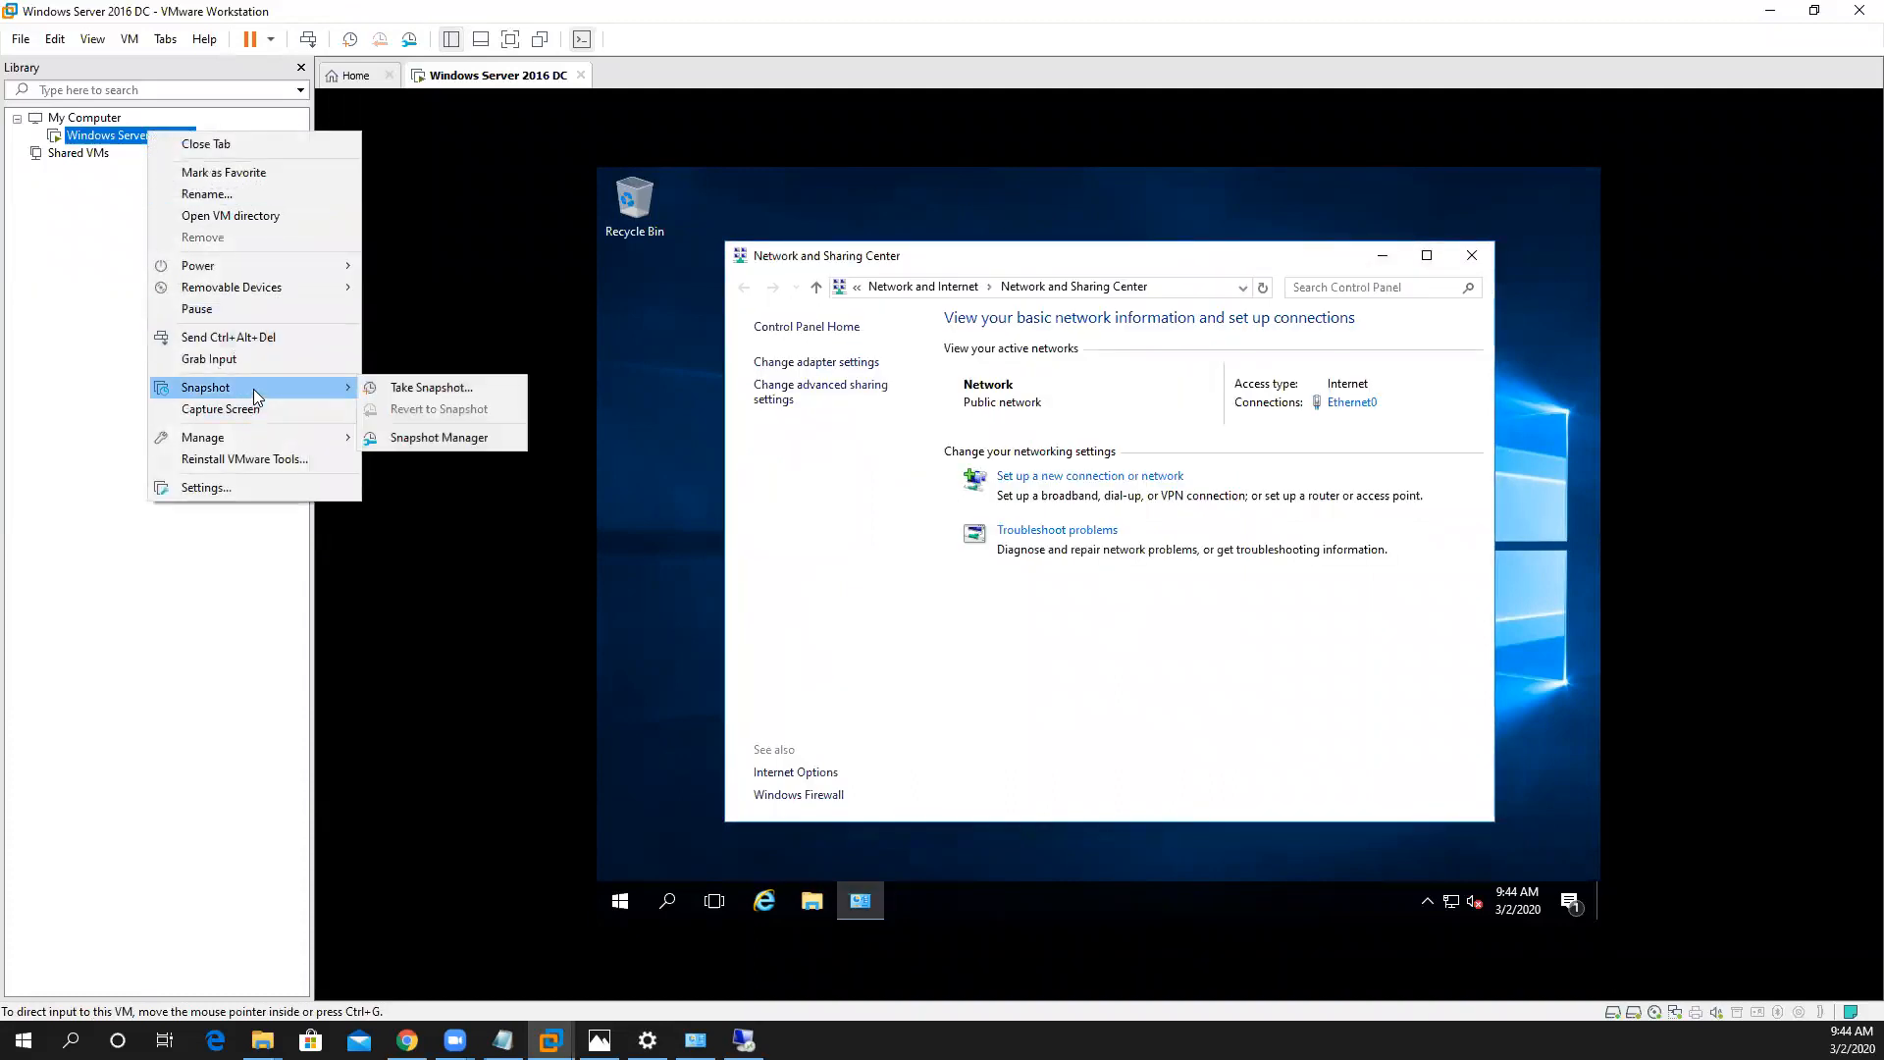
click(426, 390)
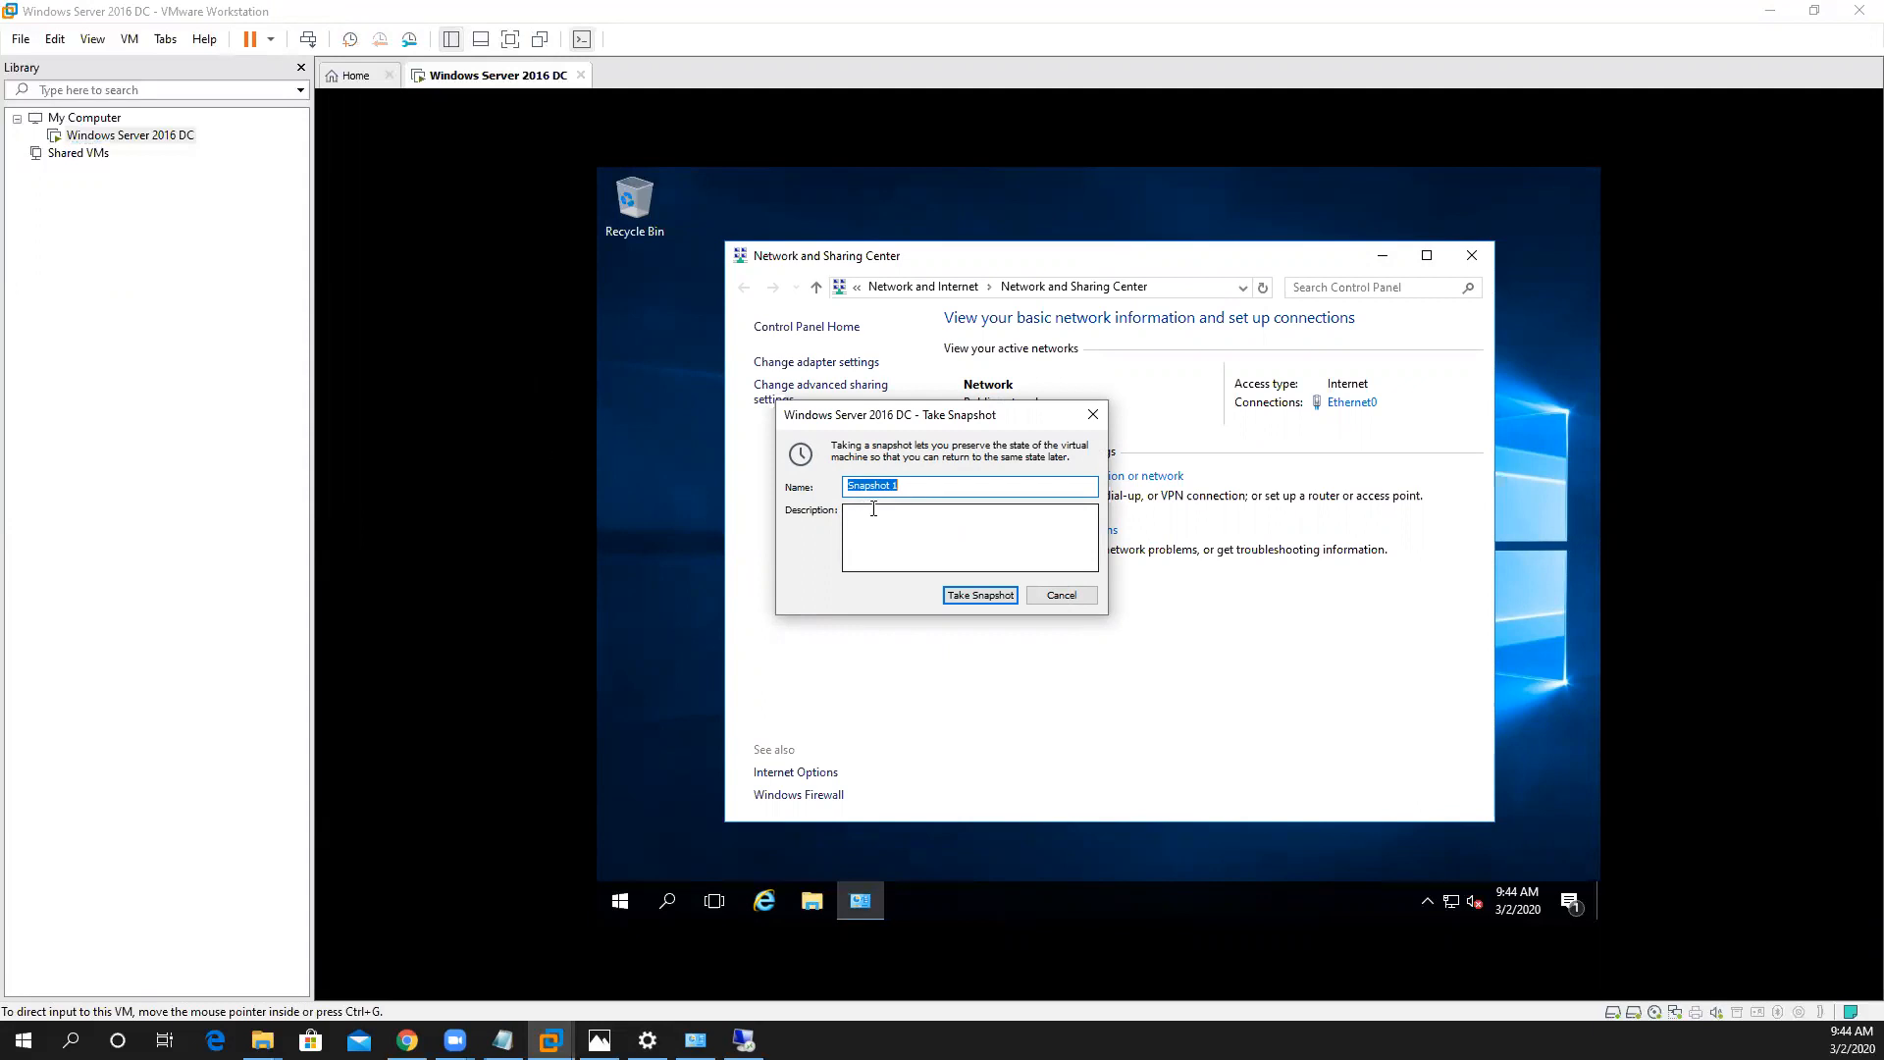
click(975, 596)
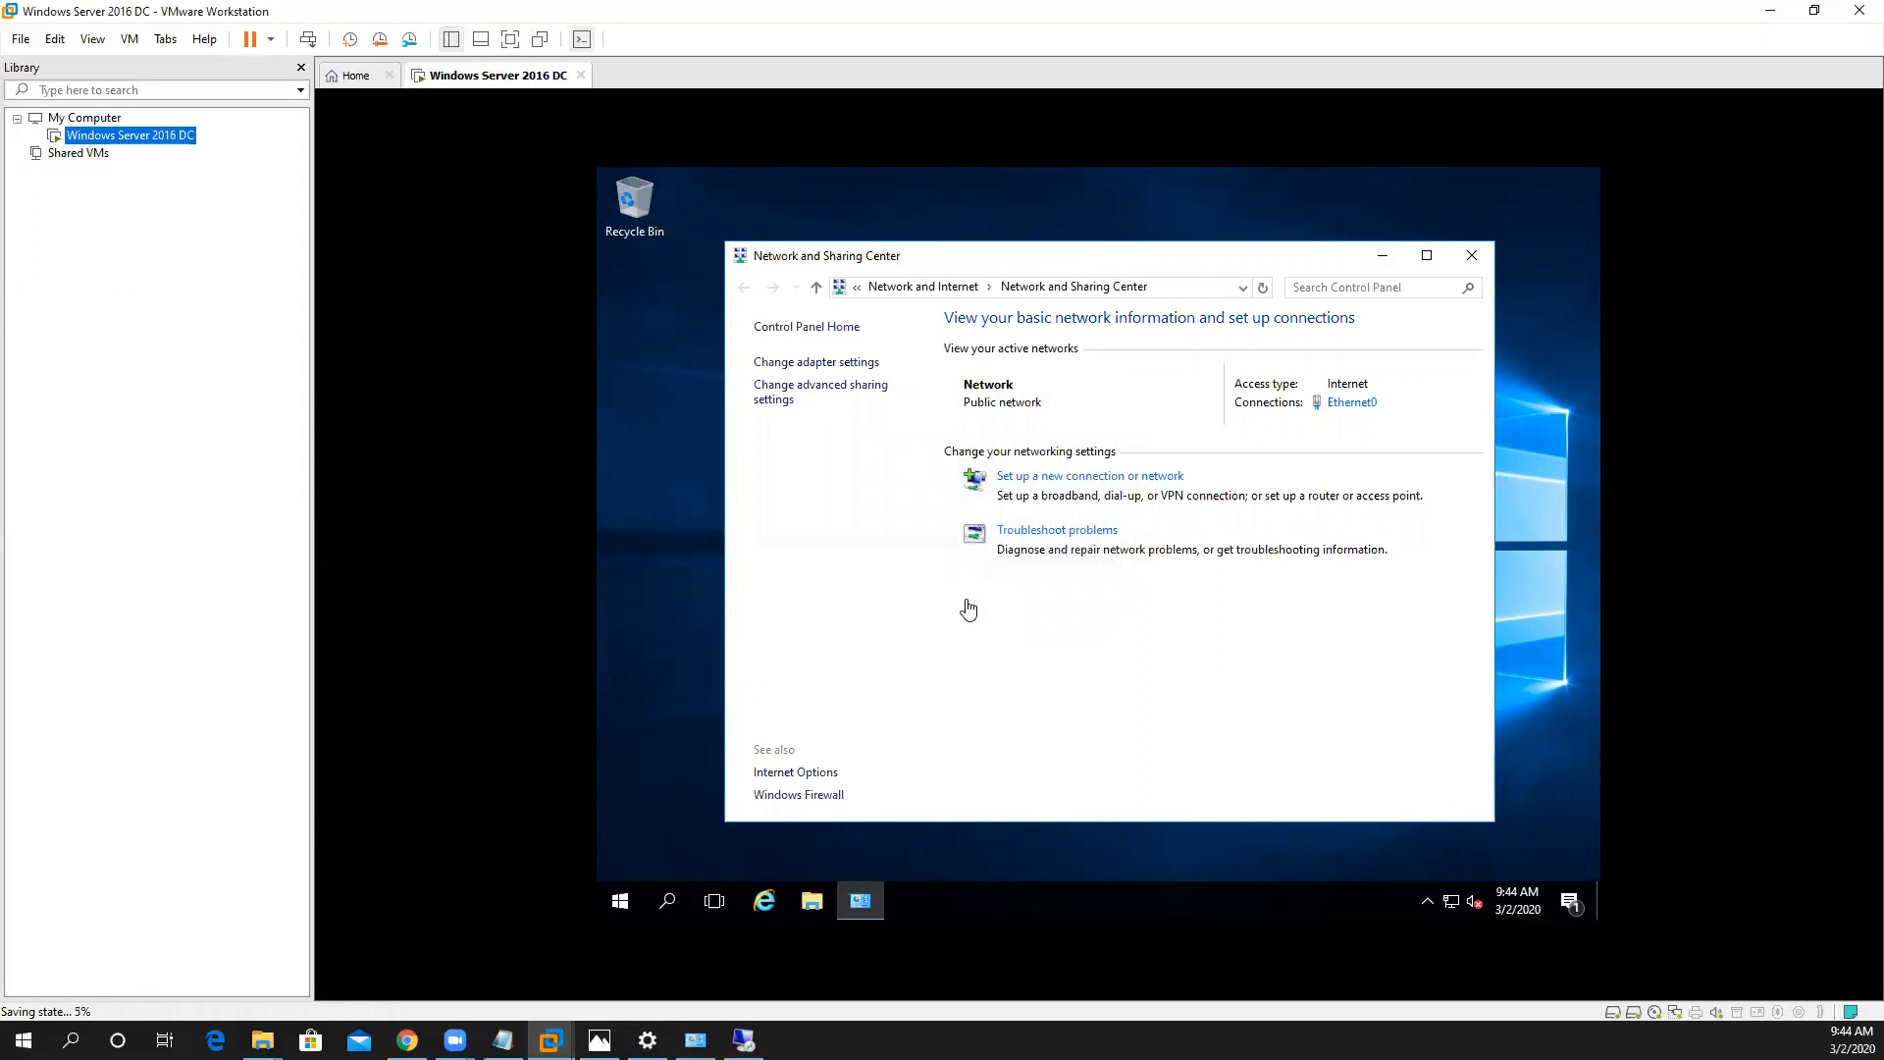
Check which snapshots are listed for the Windows Server 2016 DC virtual machine
right_click(130, 143)
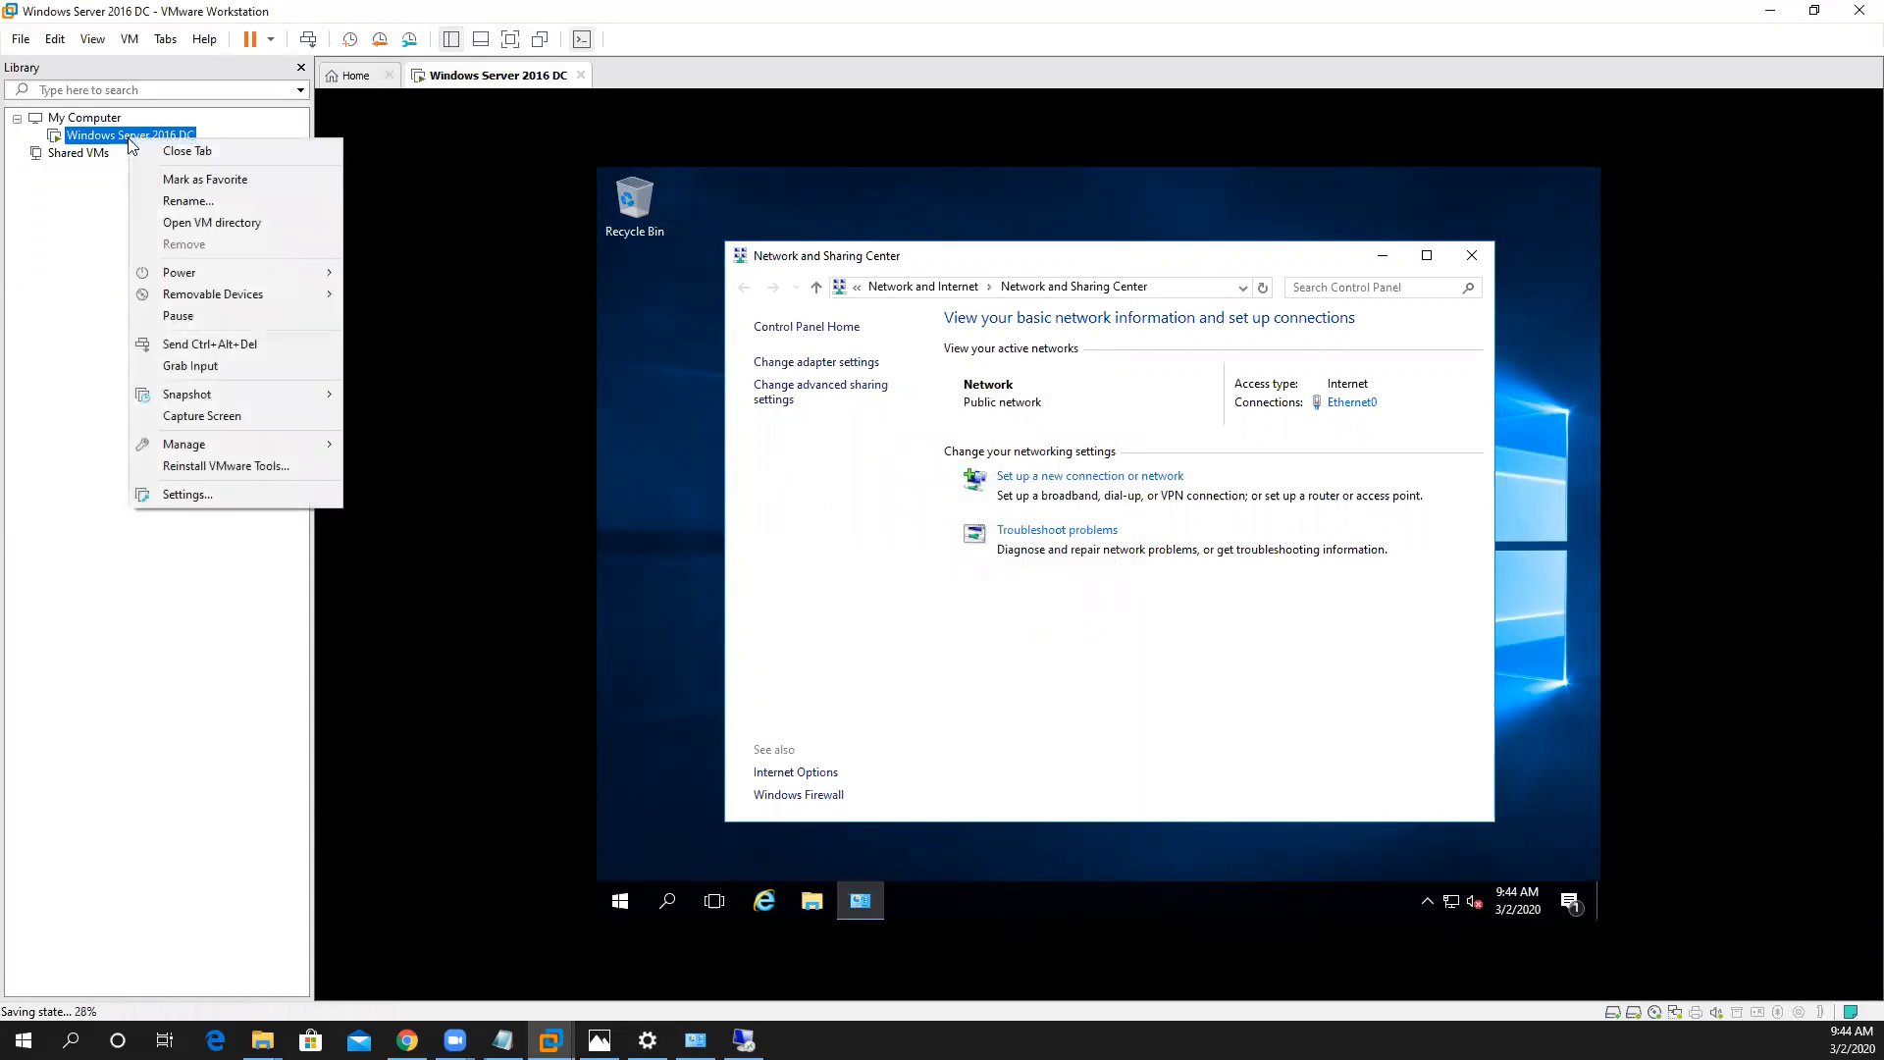
mouse_move(246, 401)
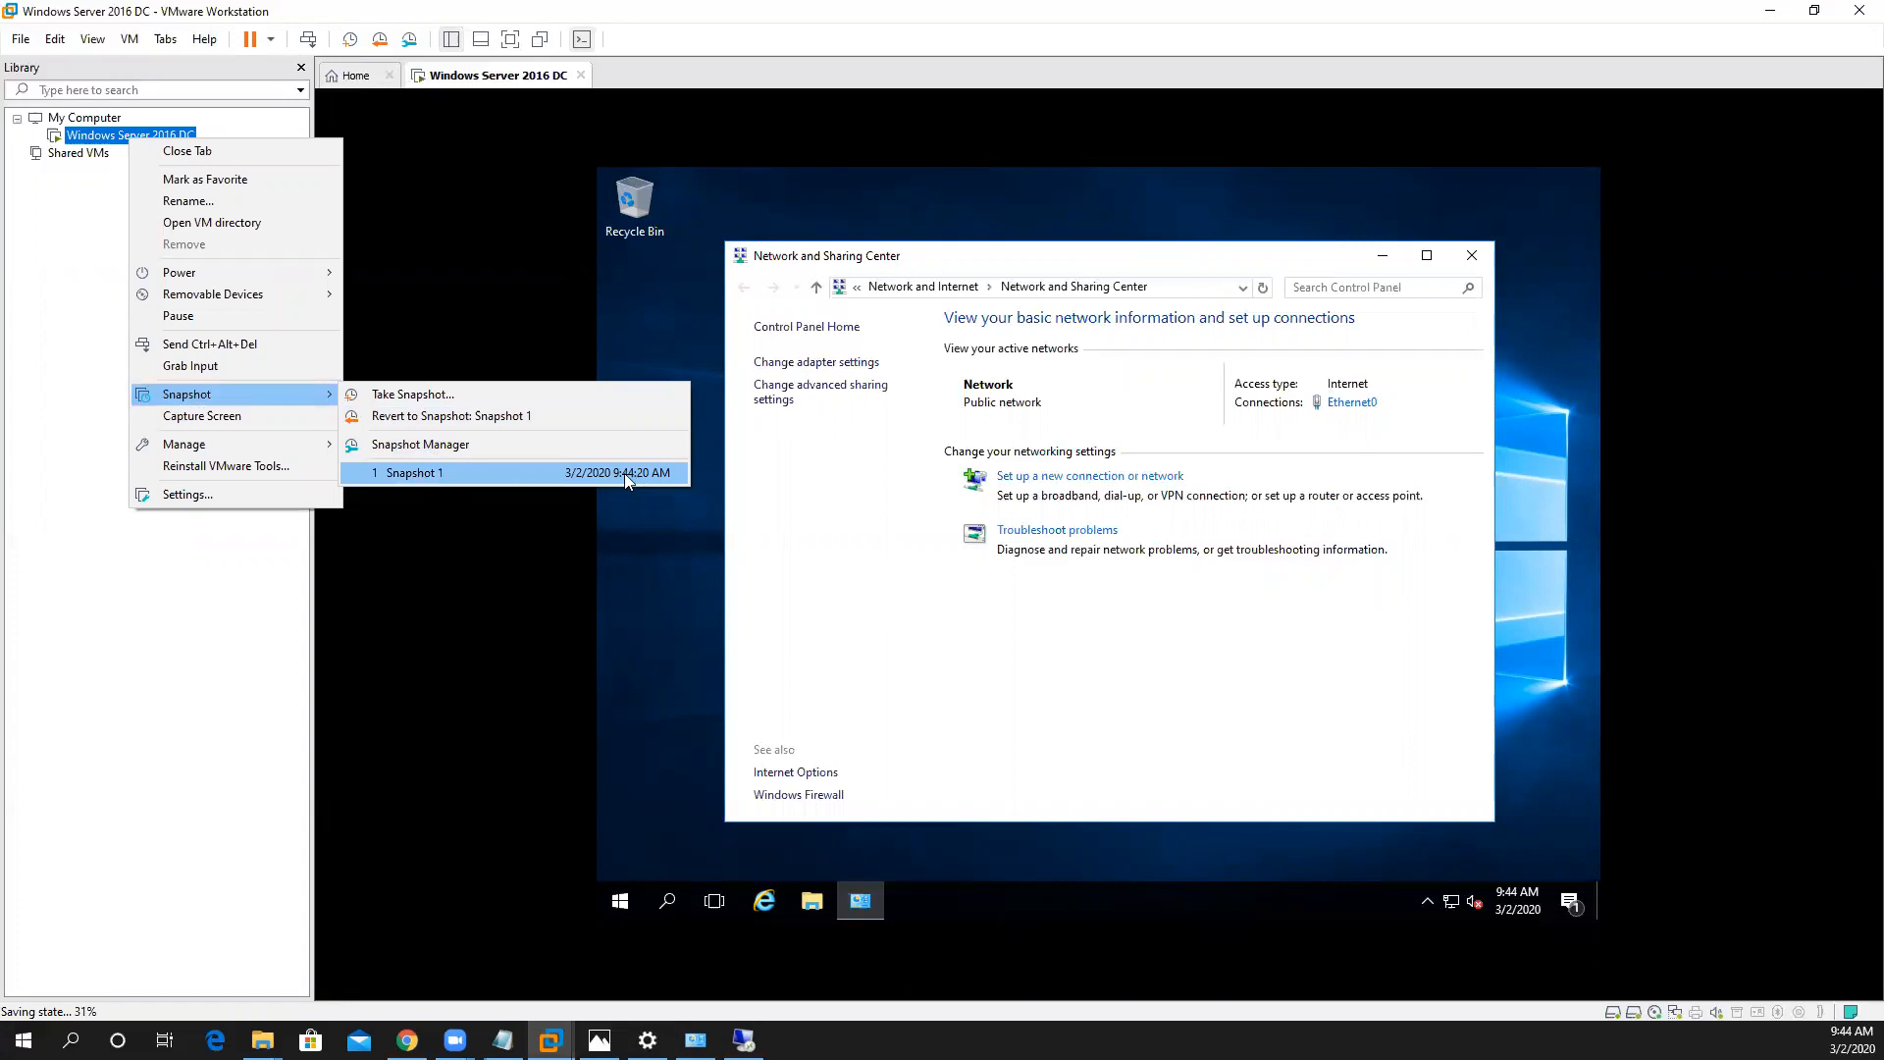
click(889, 532)
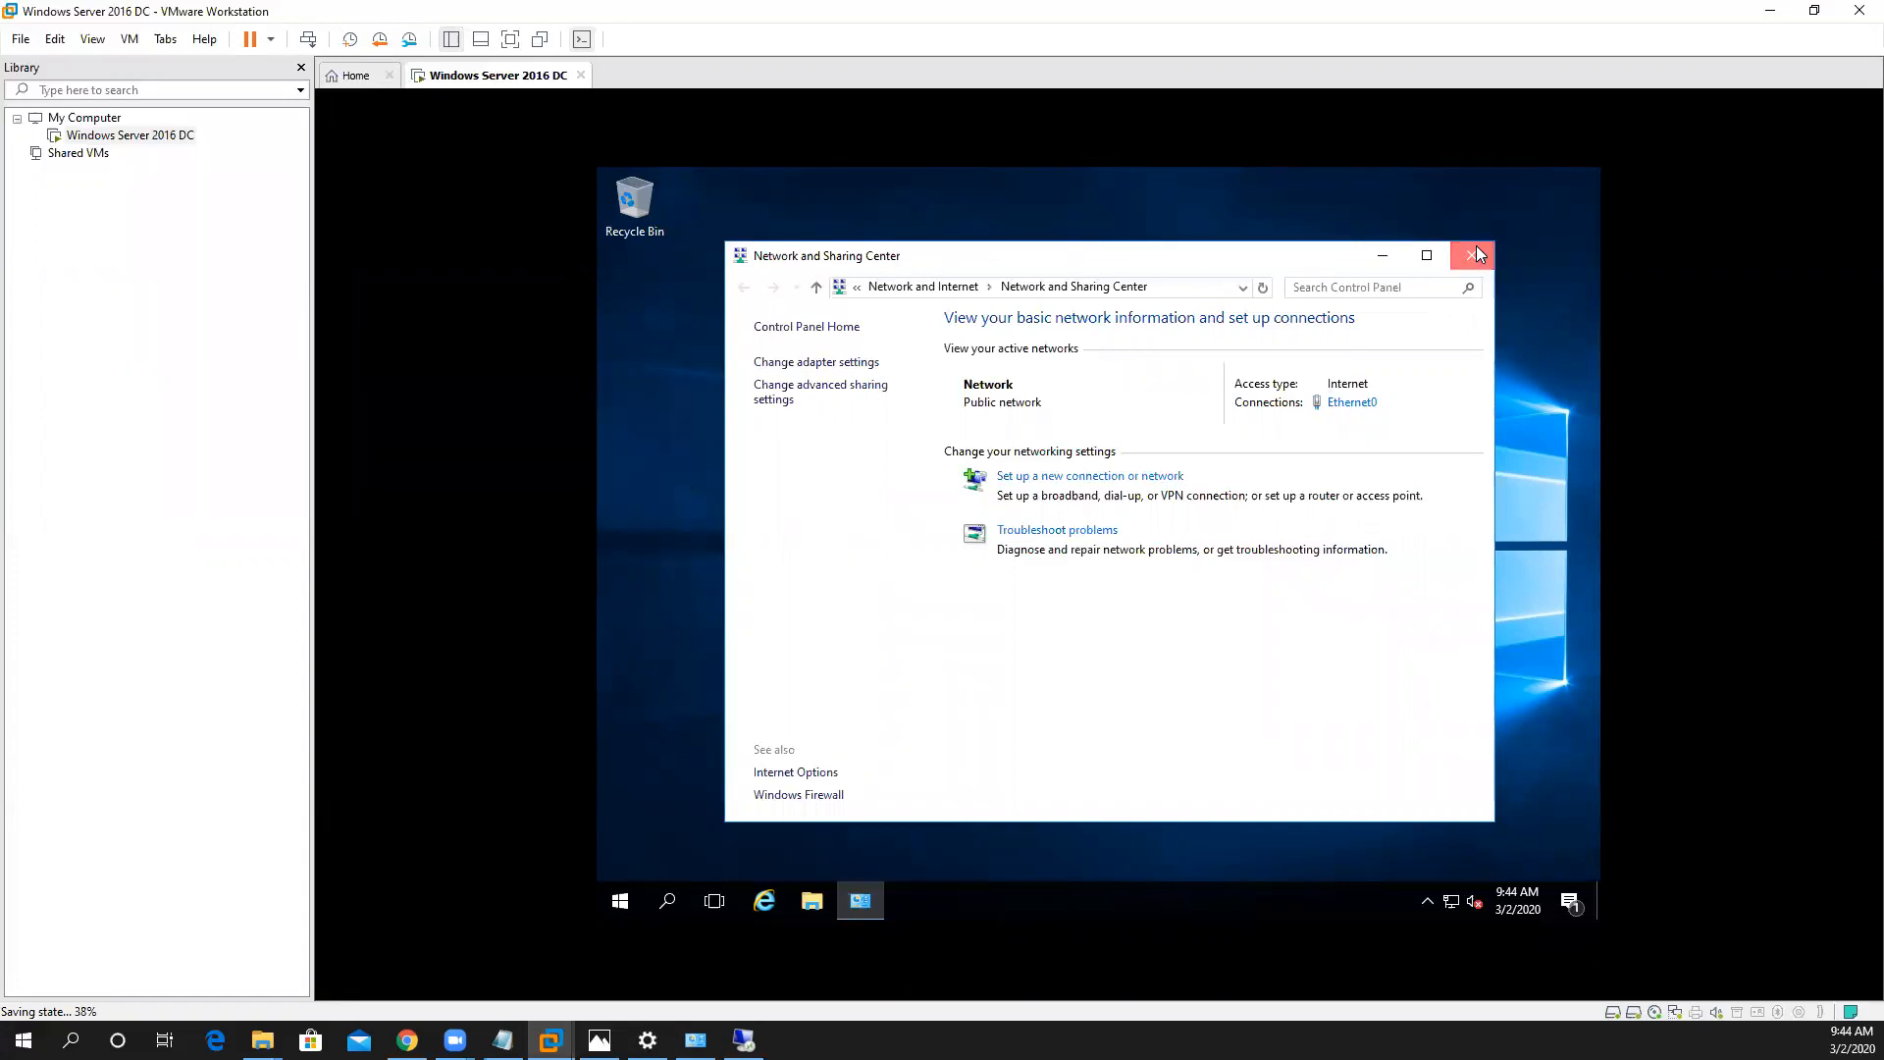
Close the guest's Network and Sharing Center and open the computer name change settings from the system properties of This PC
click(1474, 254)
click(820, 901)
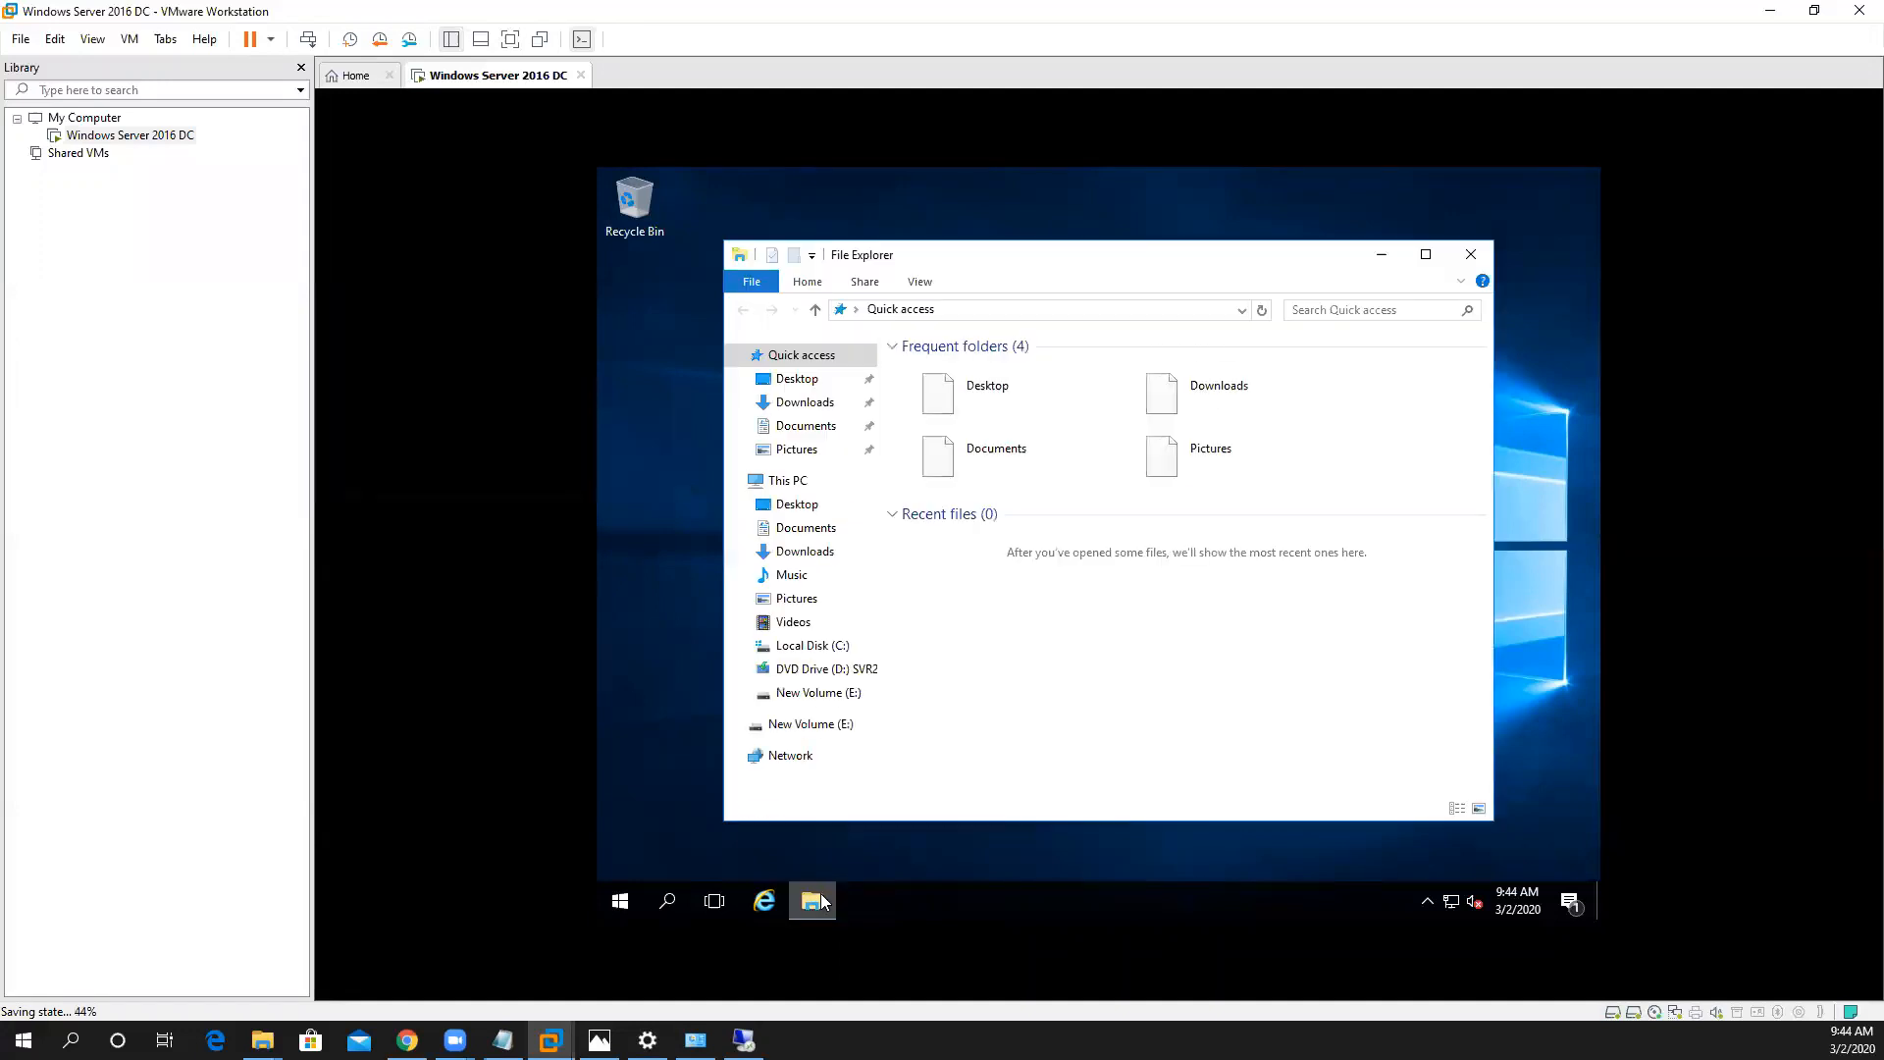
right_click(791, 485)
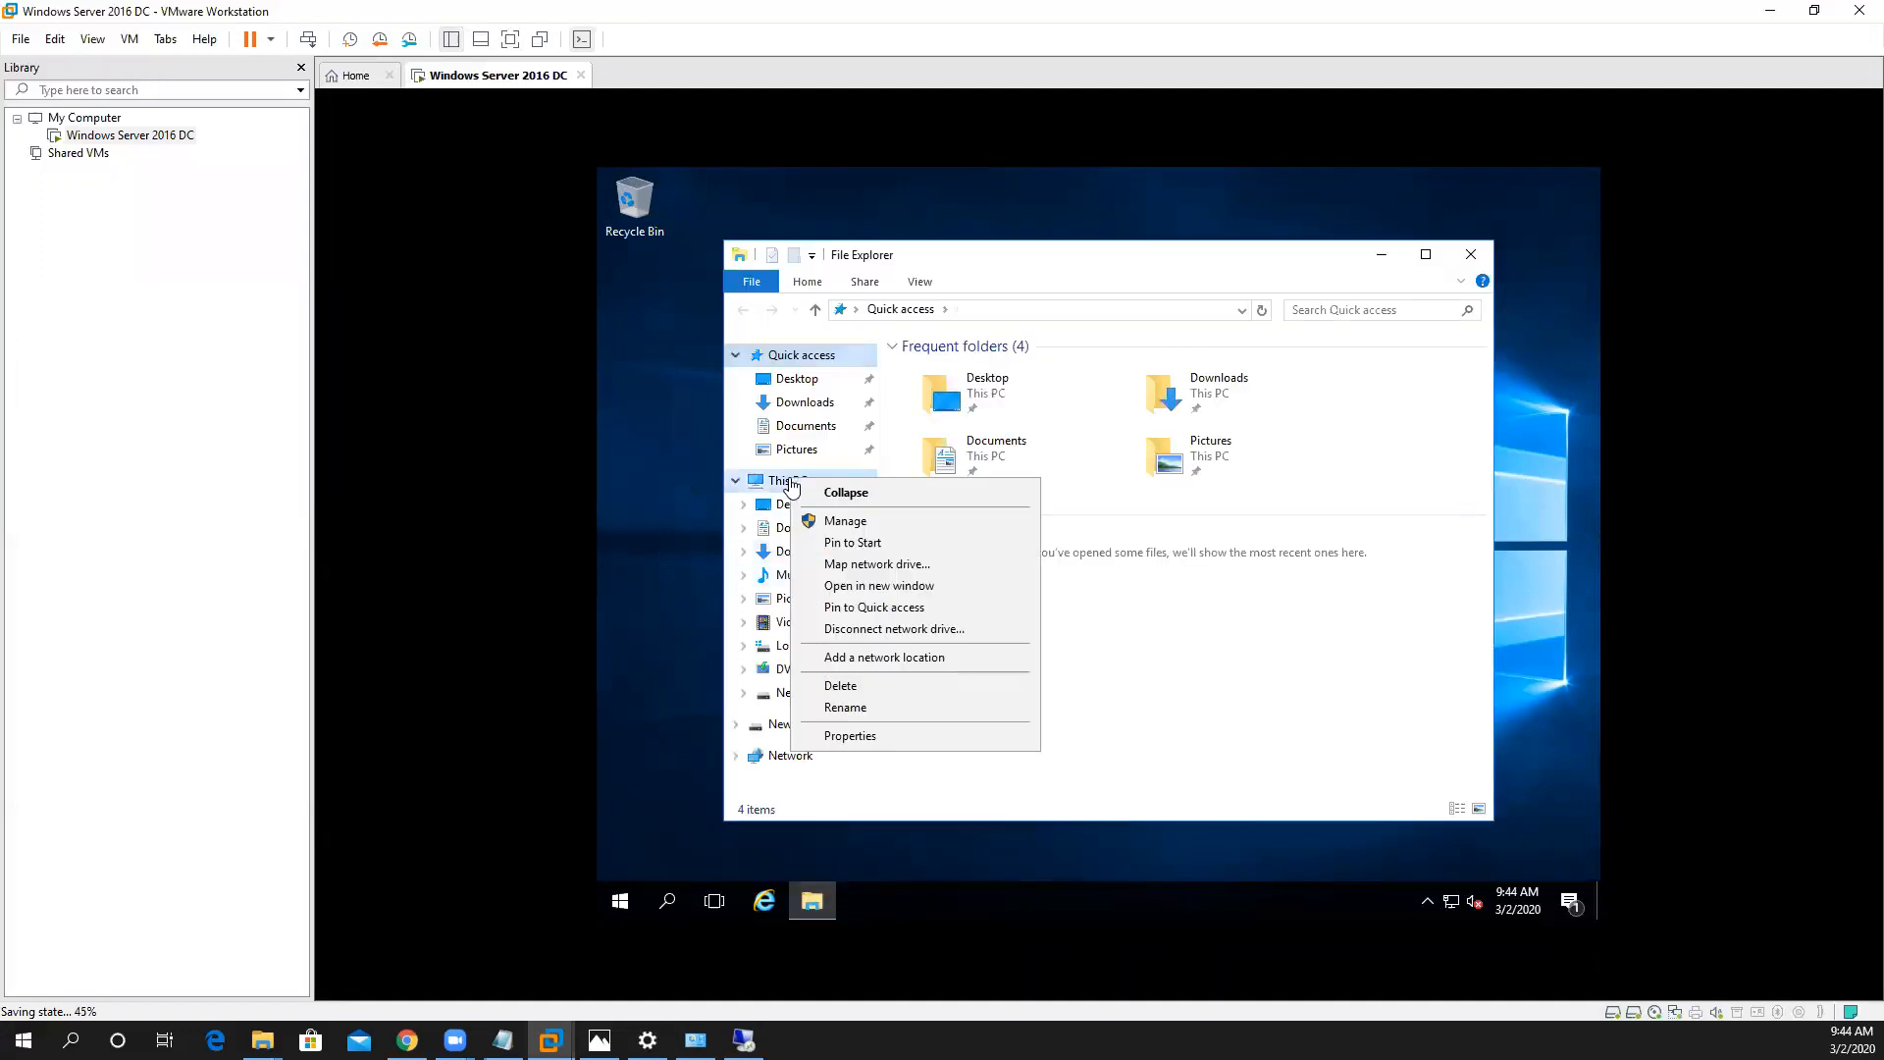
click(879, 743)
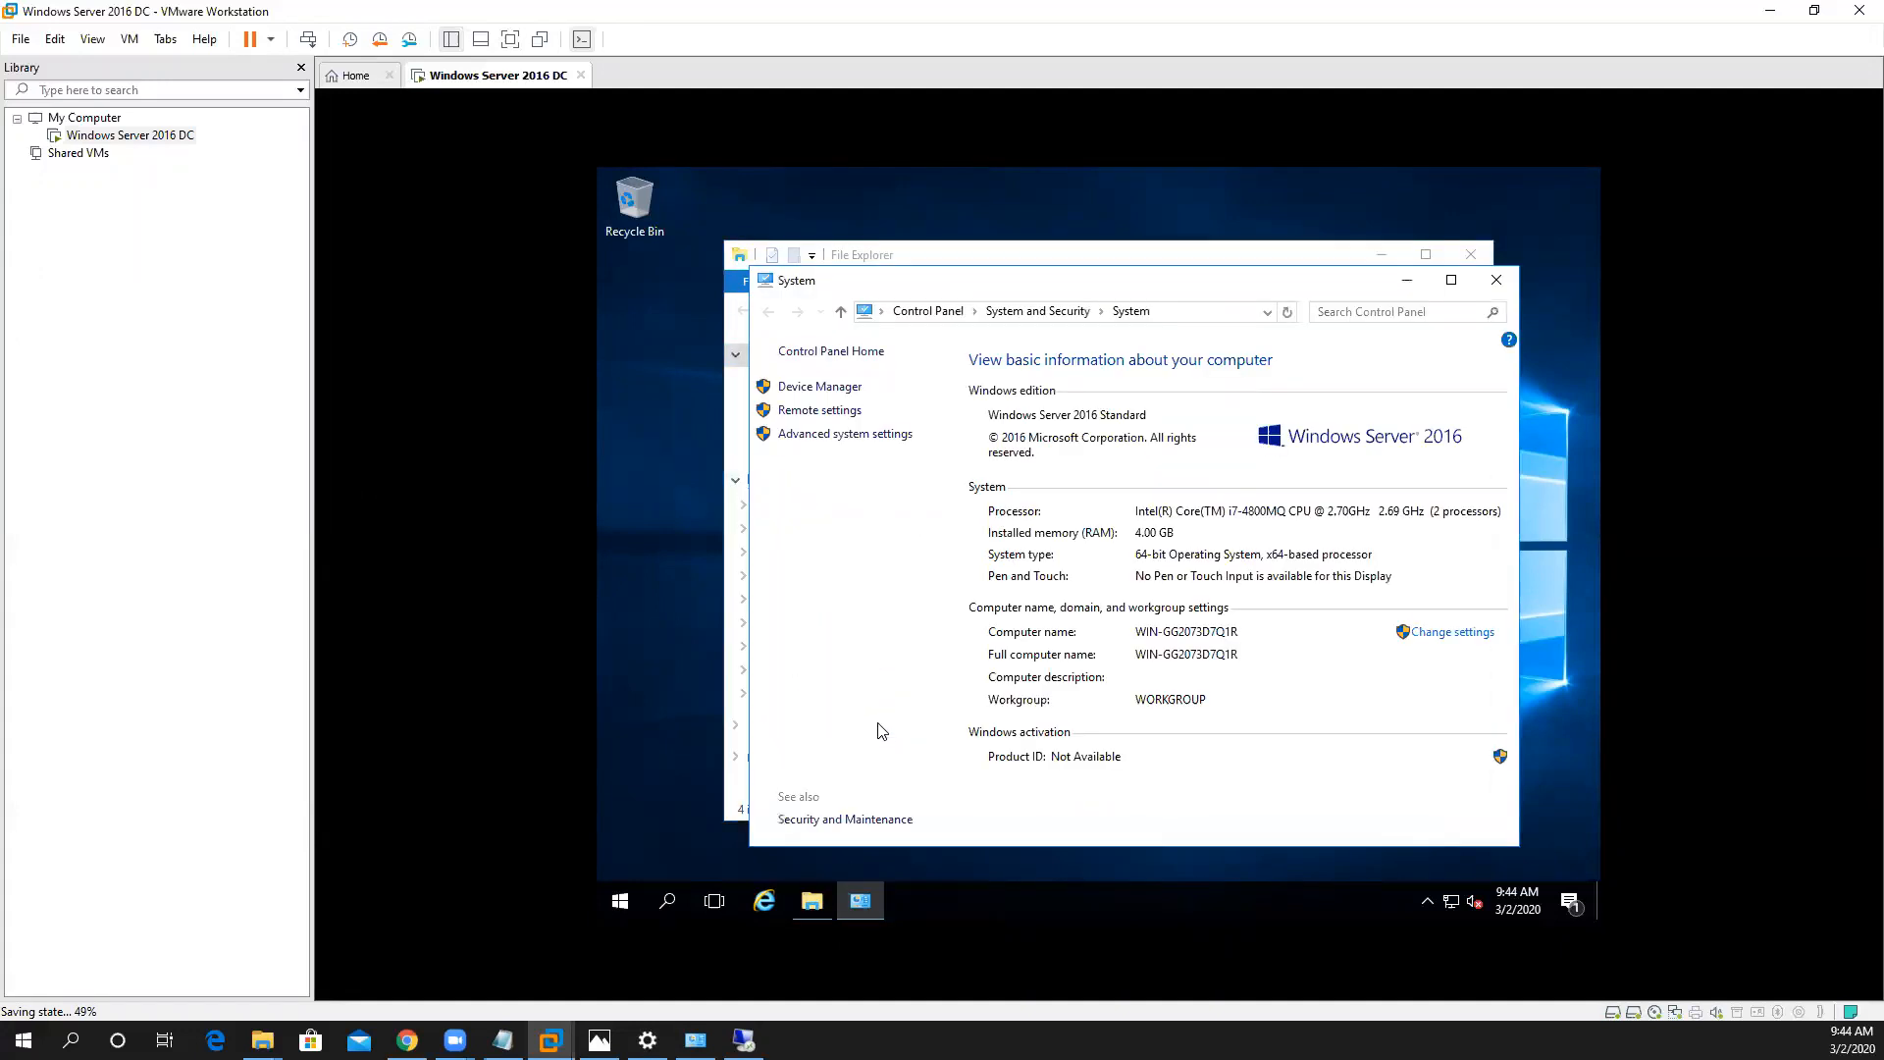
click(1437, 636)
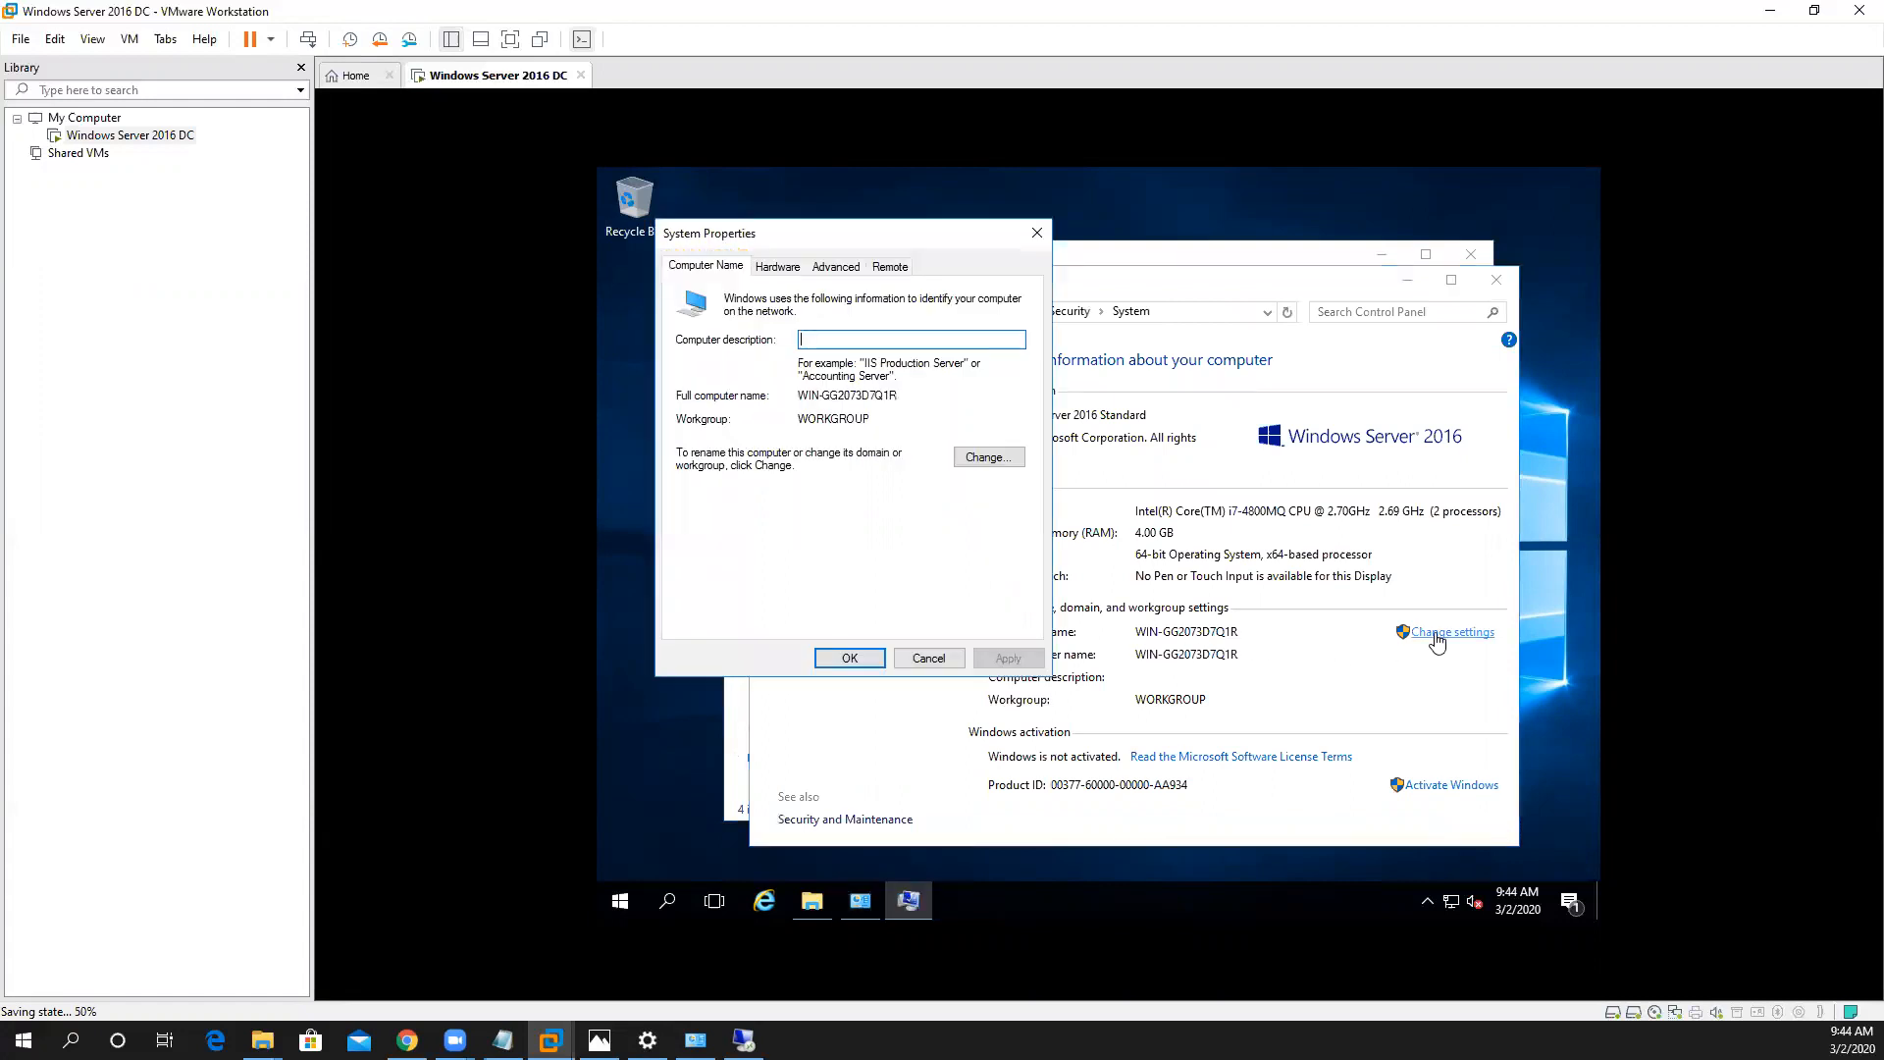
click(997, 467)
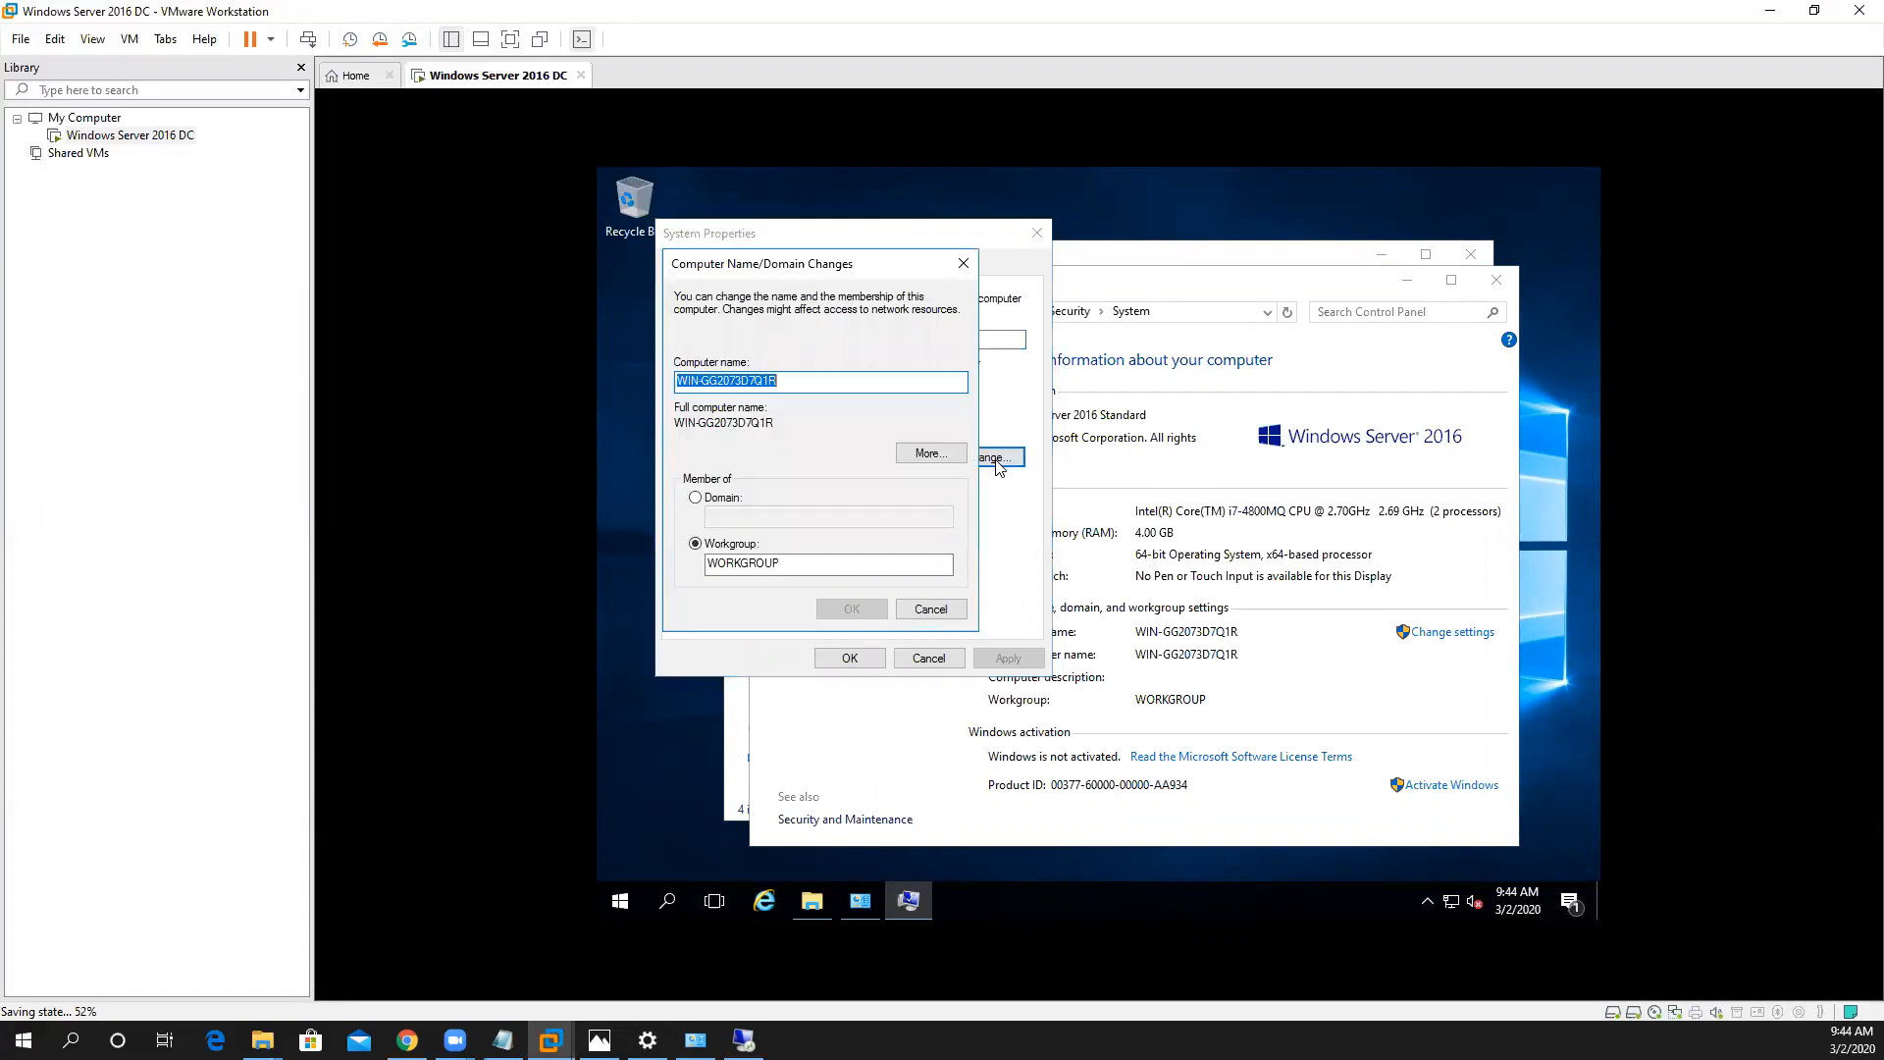
Rename the guest computer to system1 and restart it immediately to apply the change
click(824, 387)
drag(783, 385, 610, 384)
text(system1)
click(852, 609)
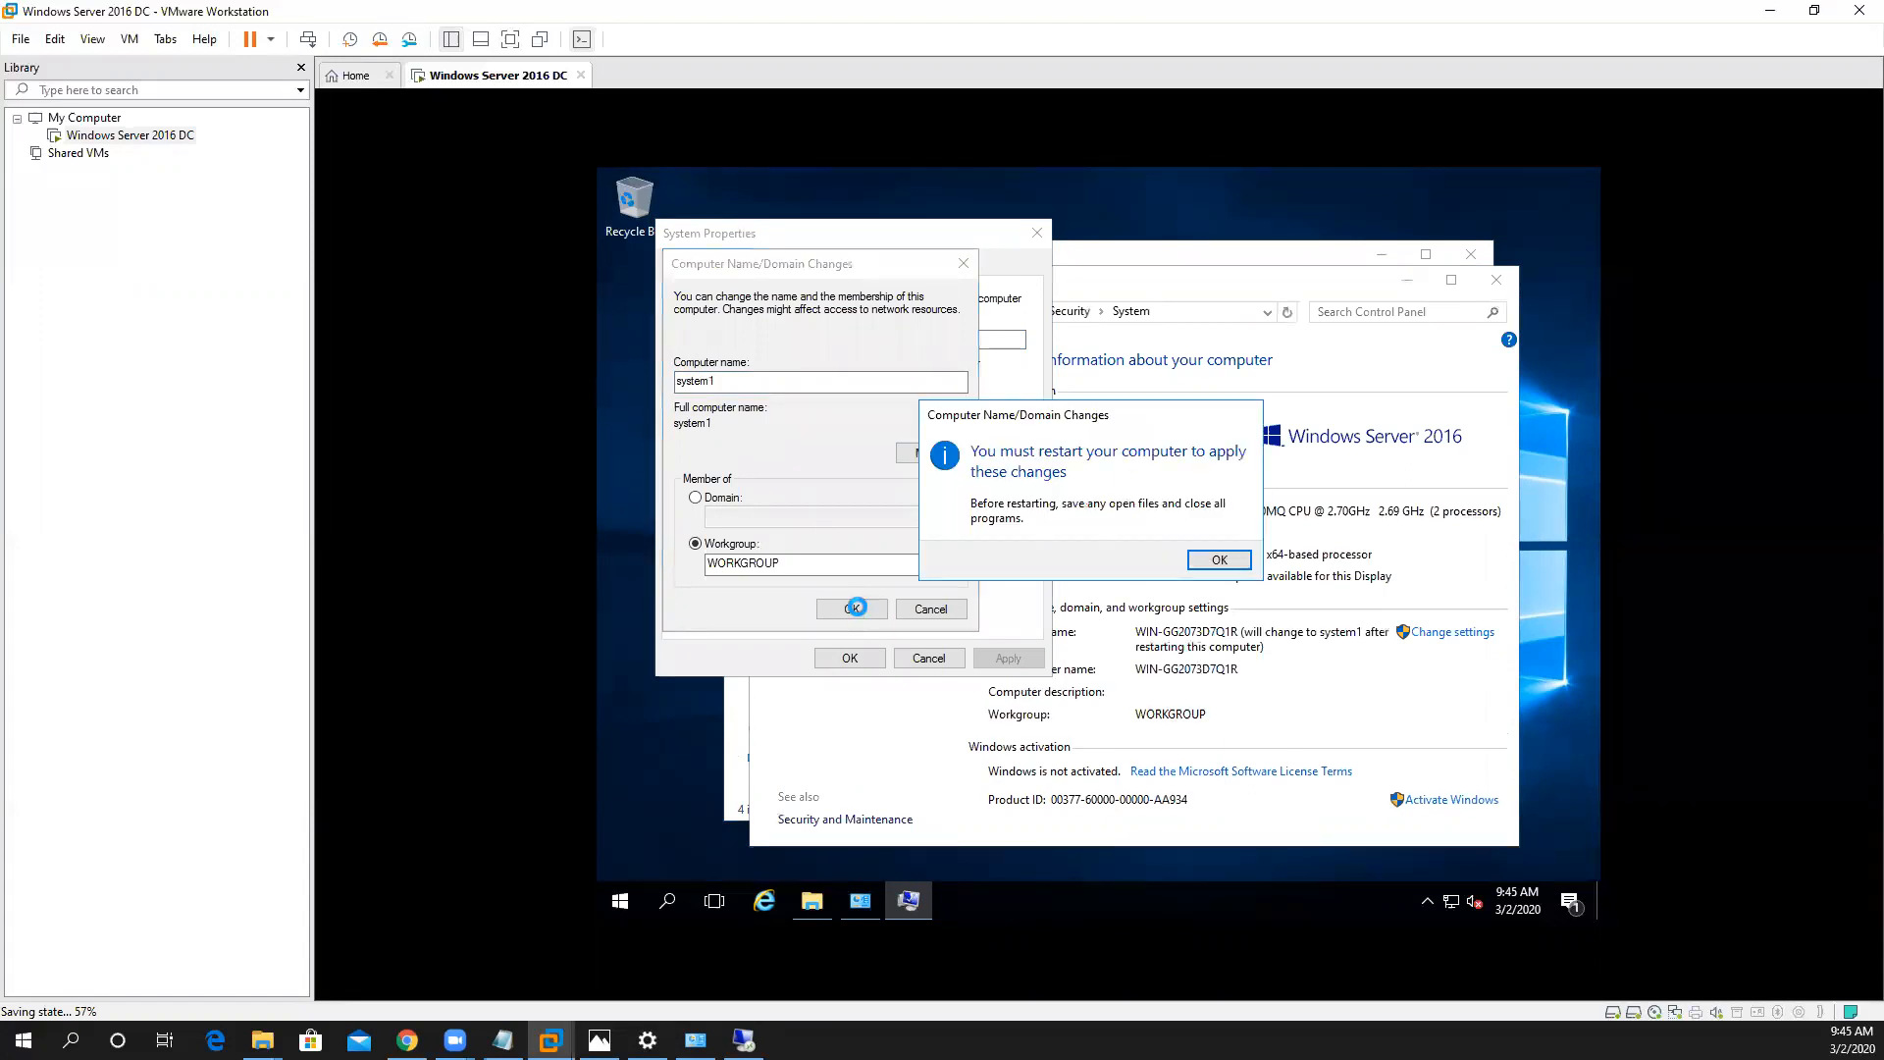
click(1206, 559)
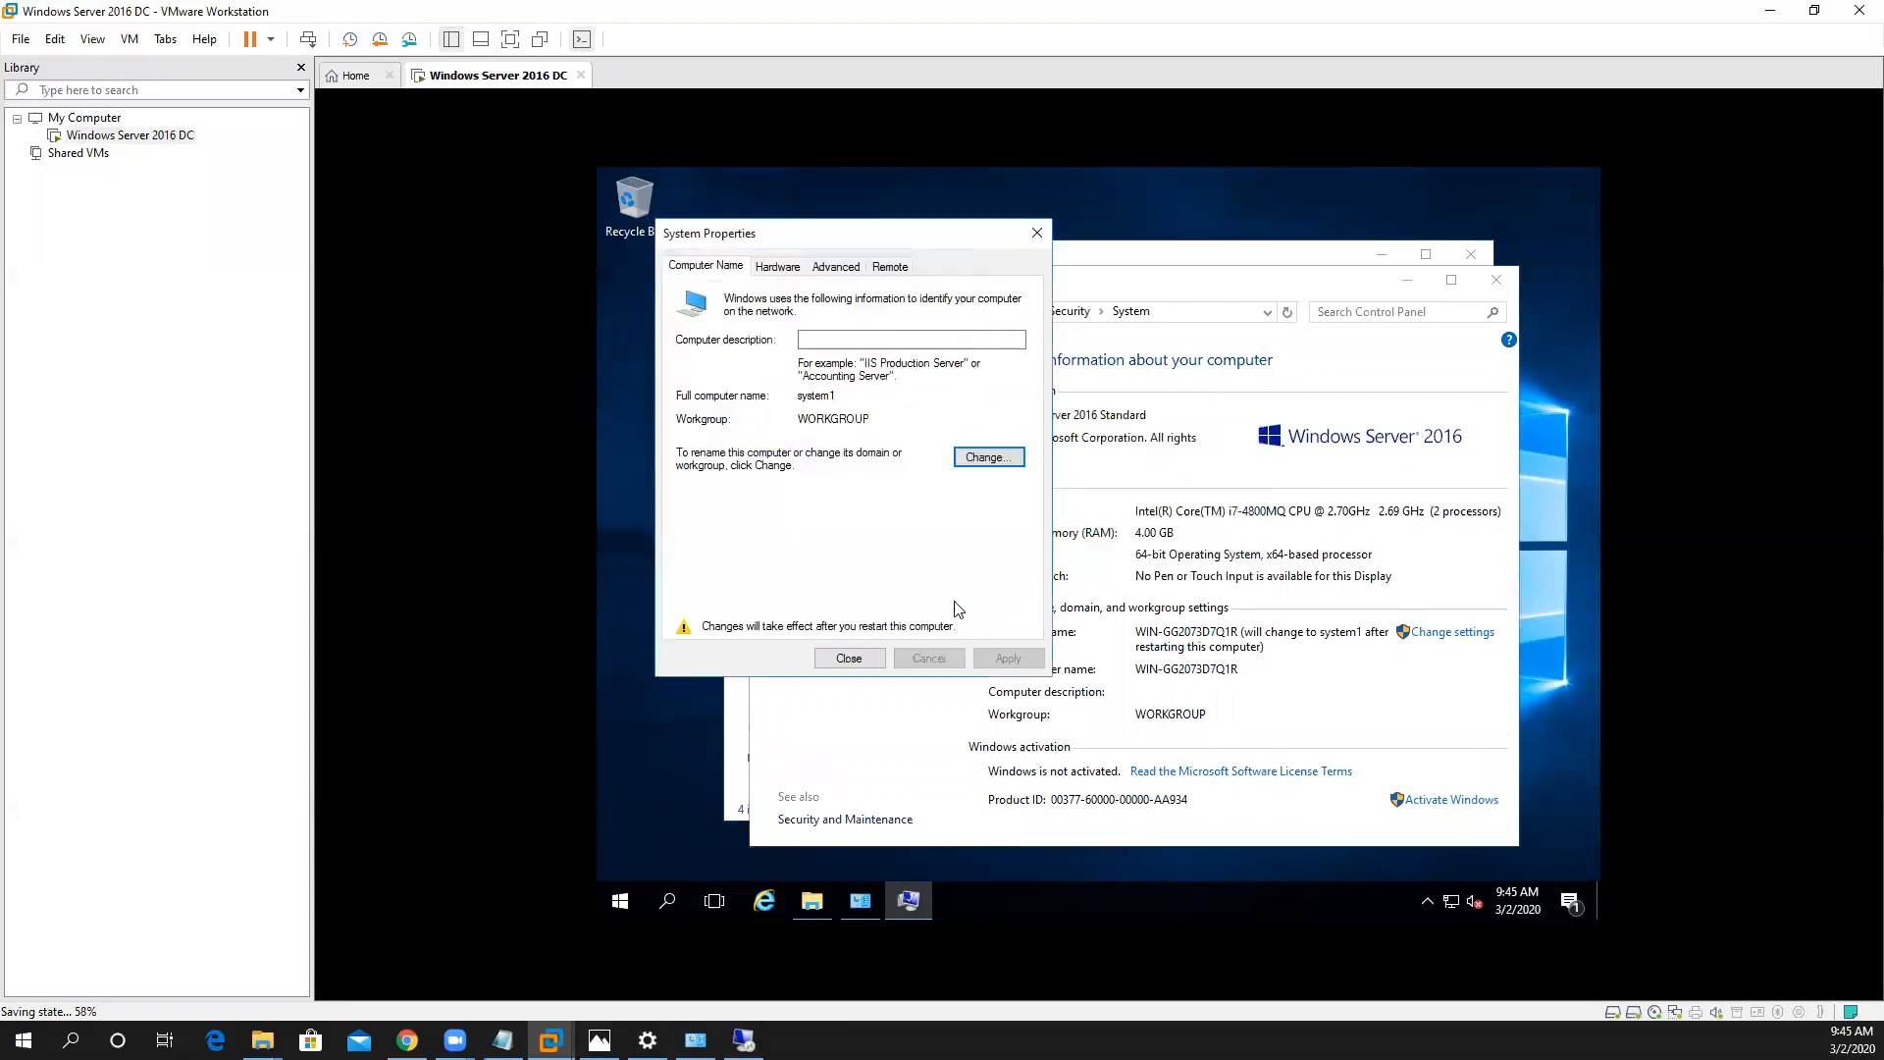
click(863, 661)
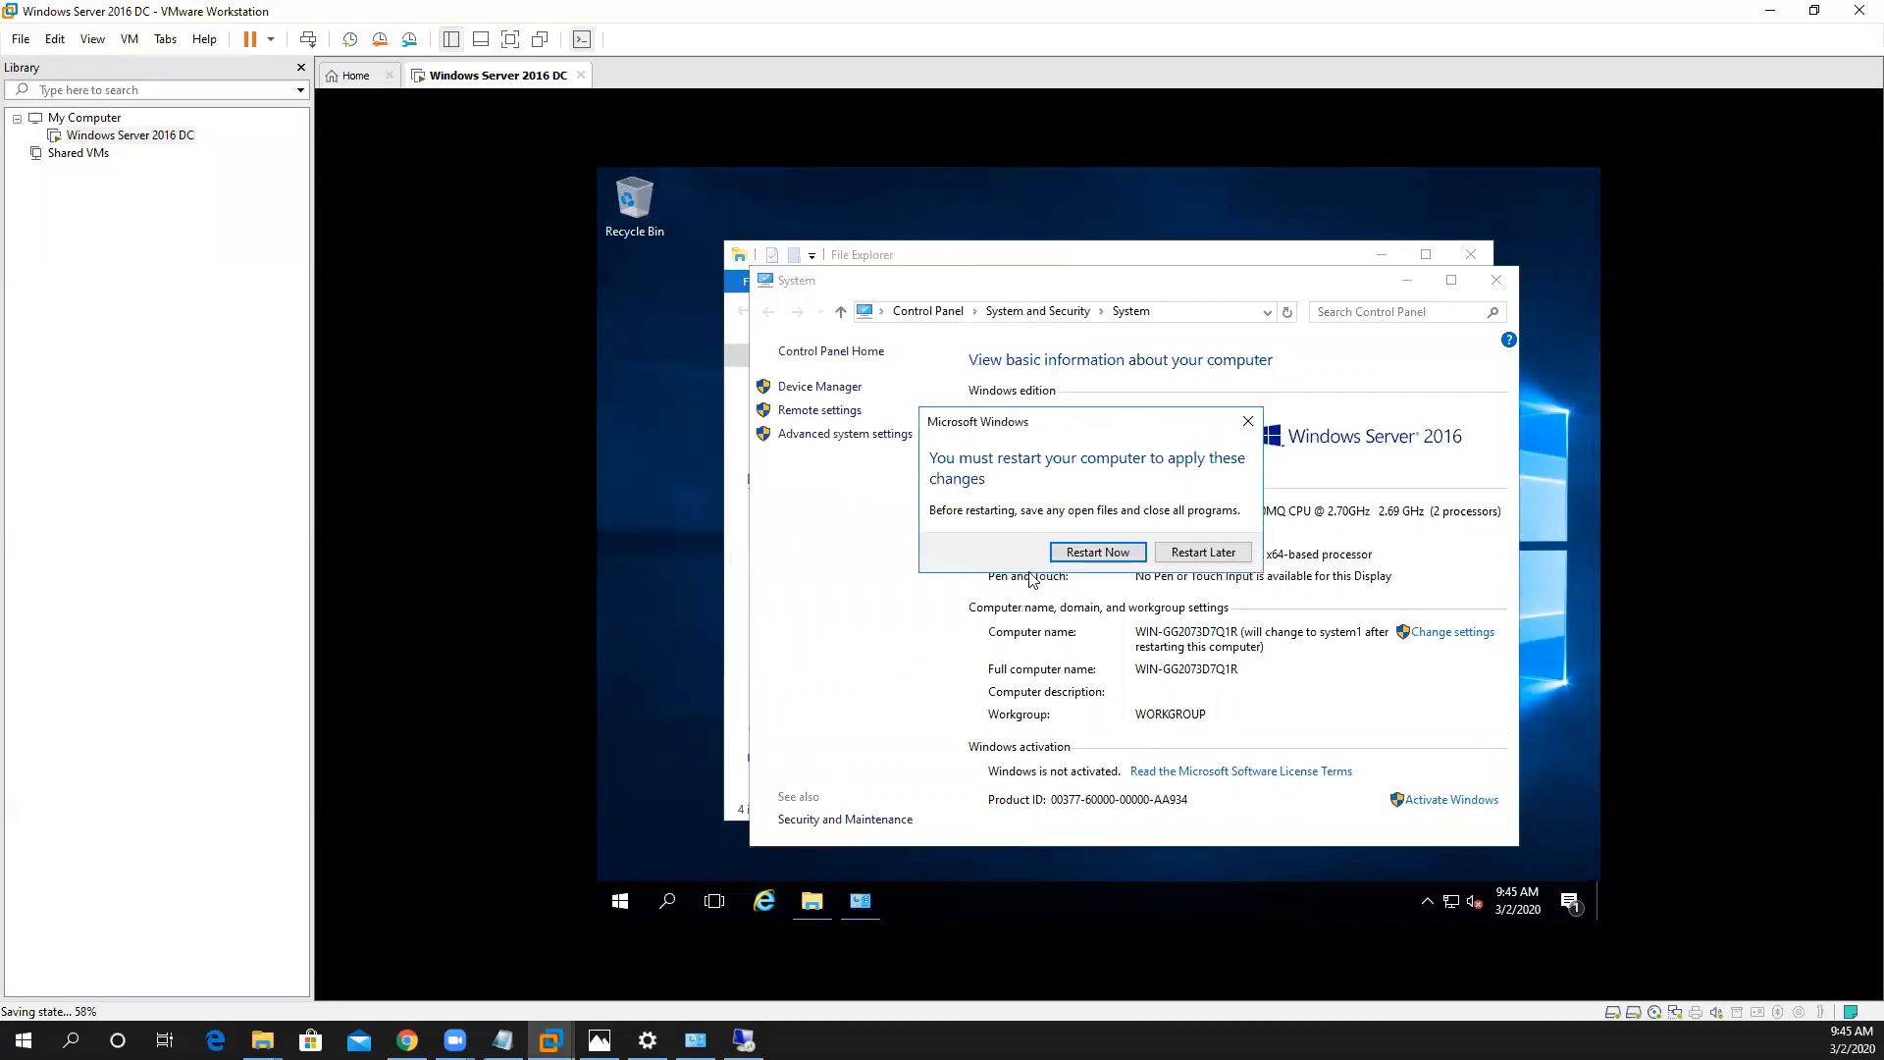
click(1095, 555)
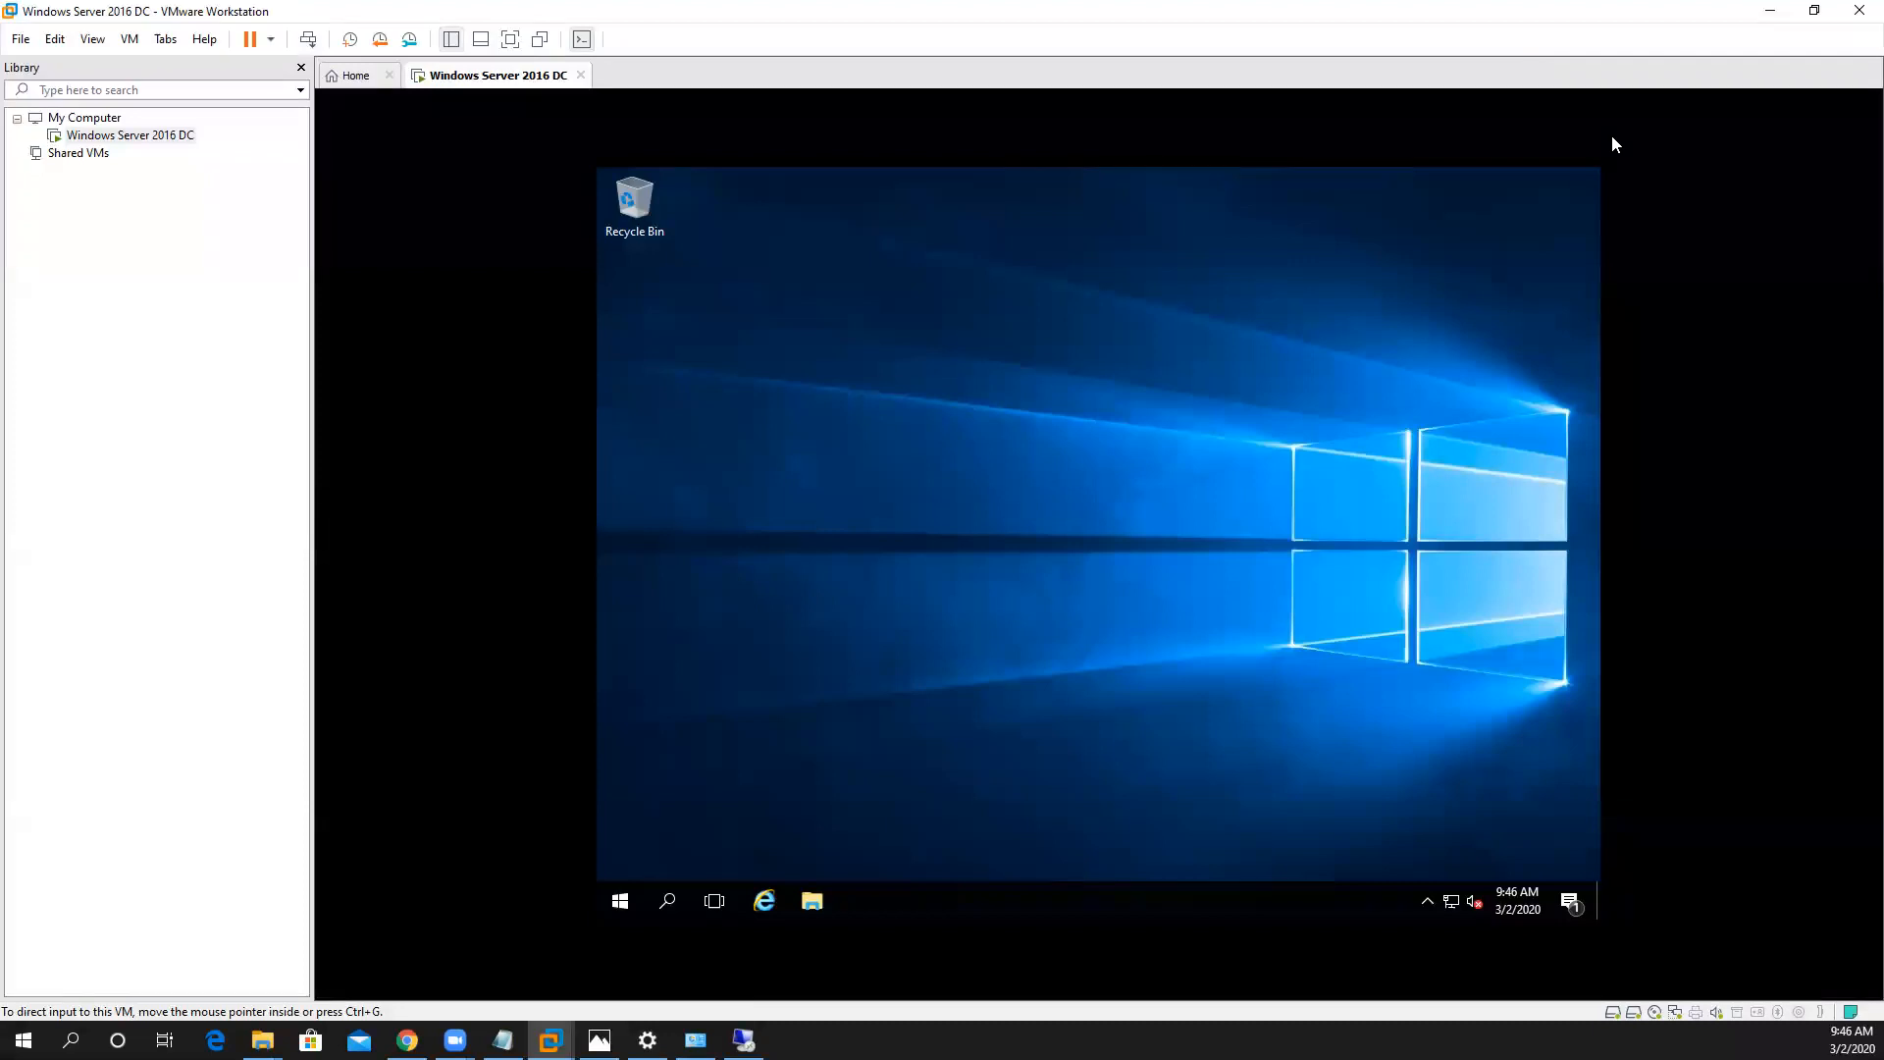
Open the system properties of This PC in the restarted guest to check the computer name
click(814, 903)
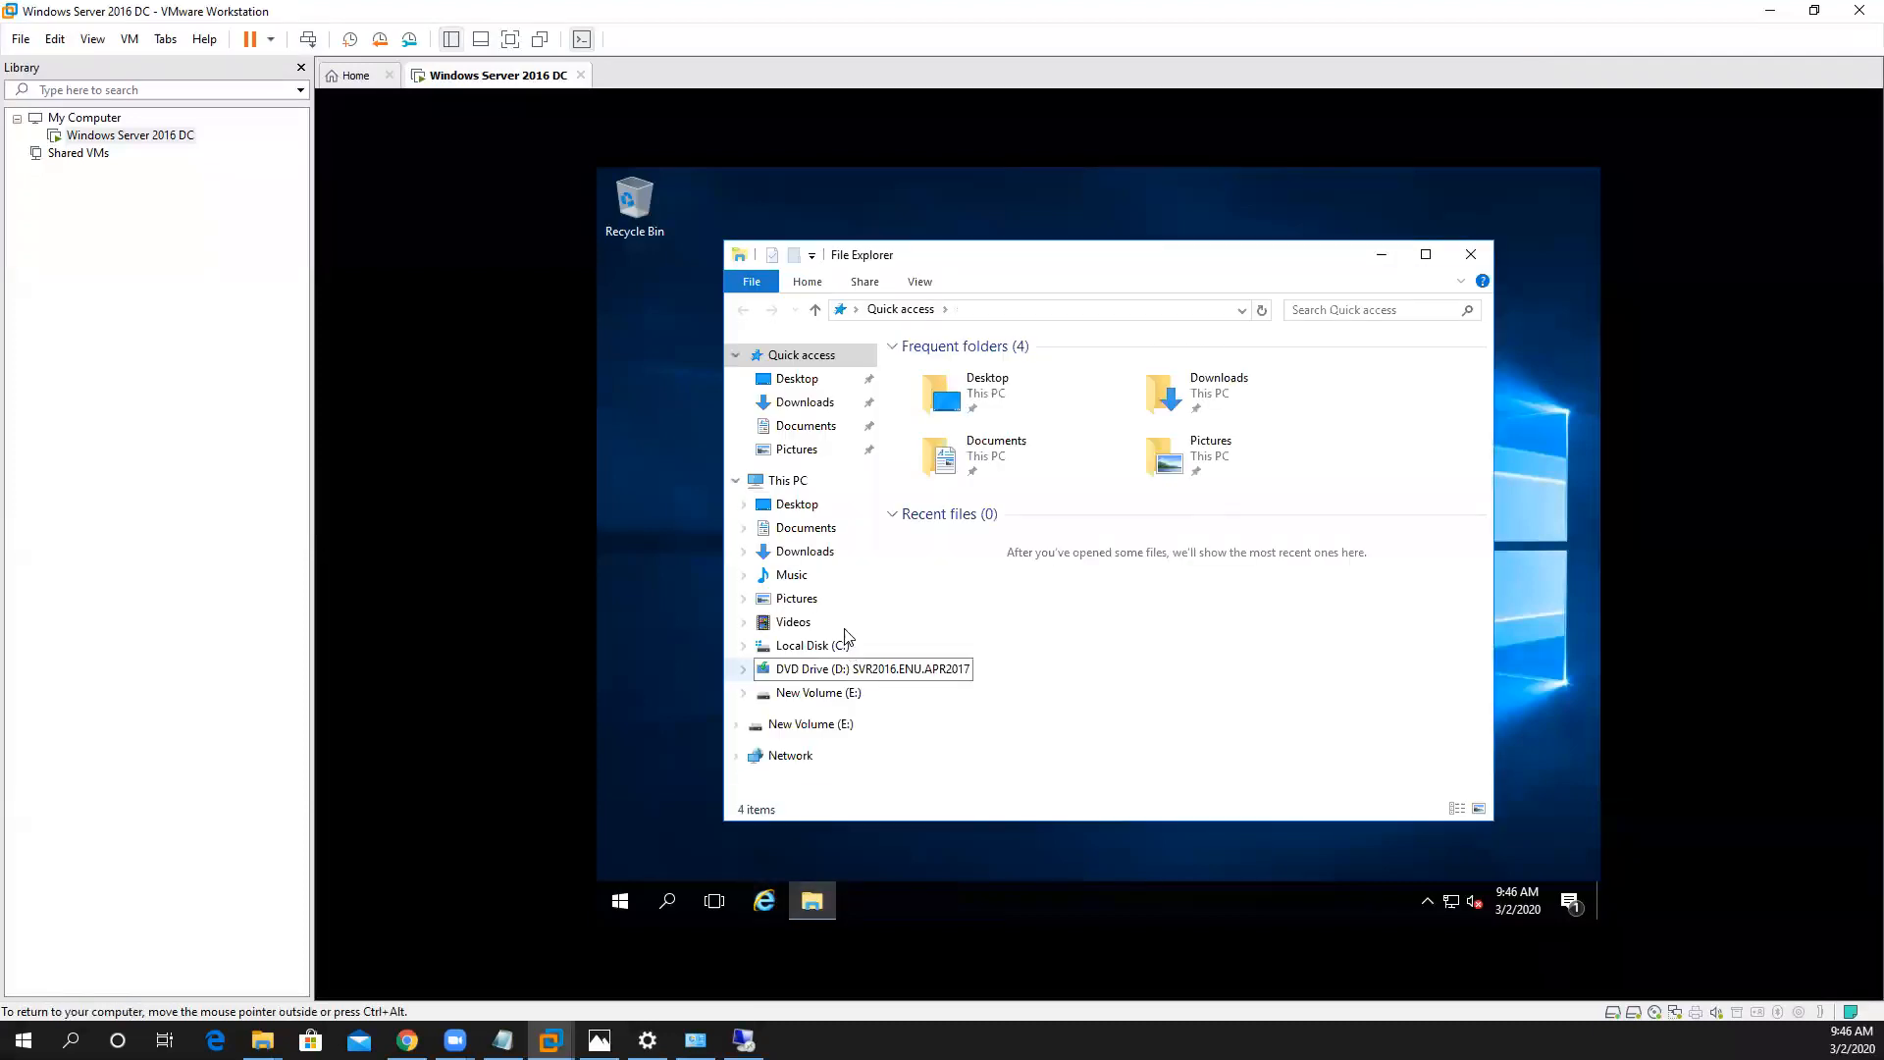
right_click(791, 482)
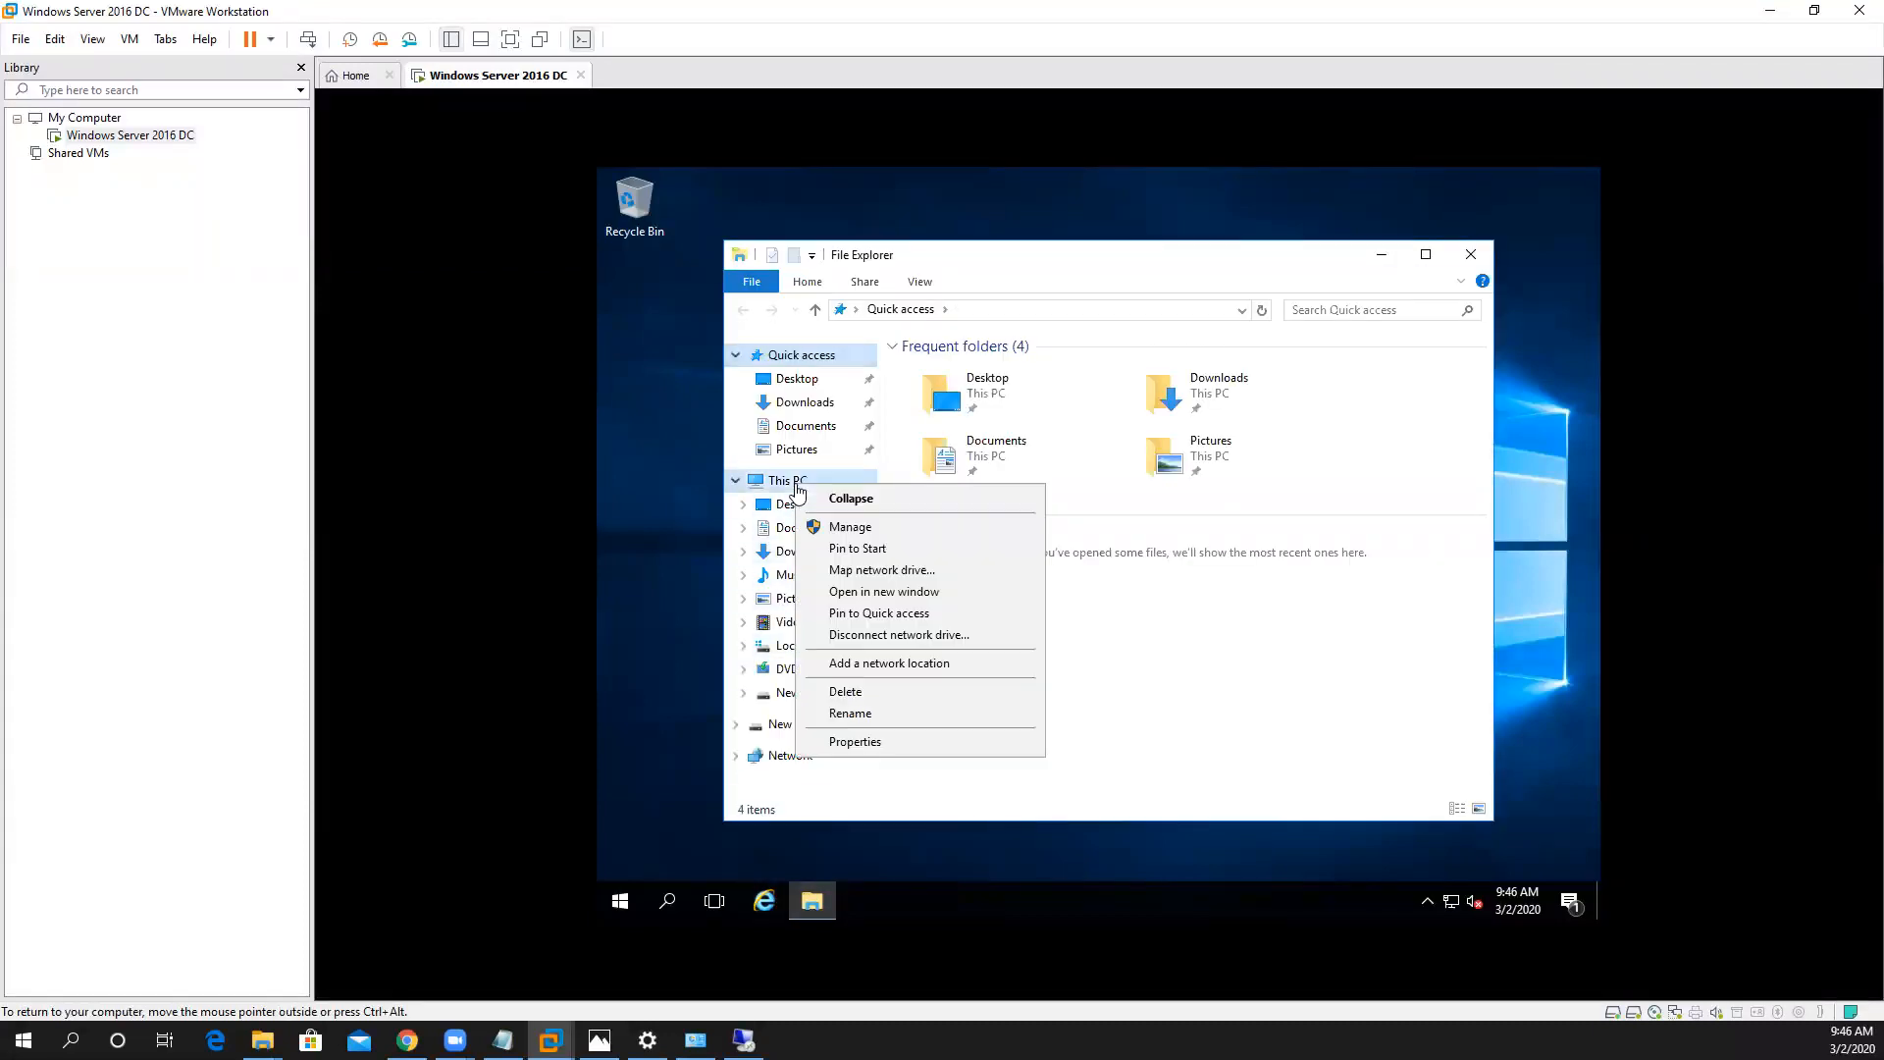
click(879, 743)
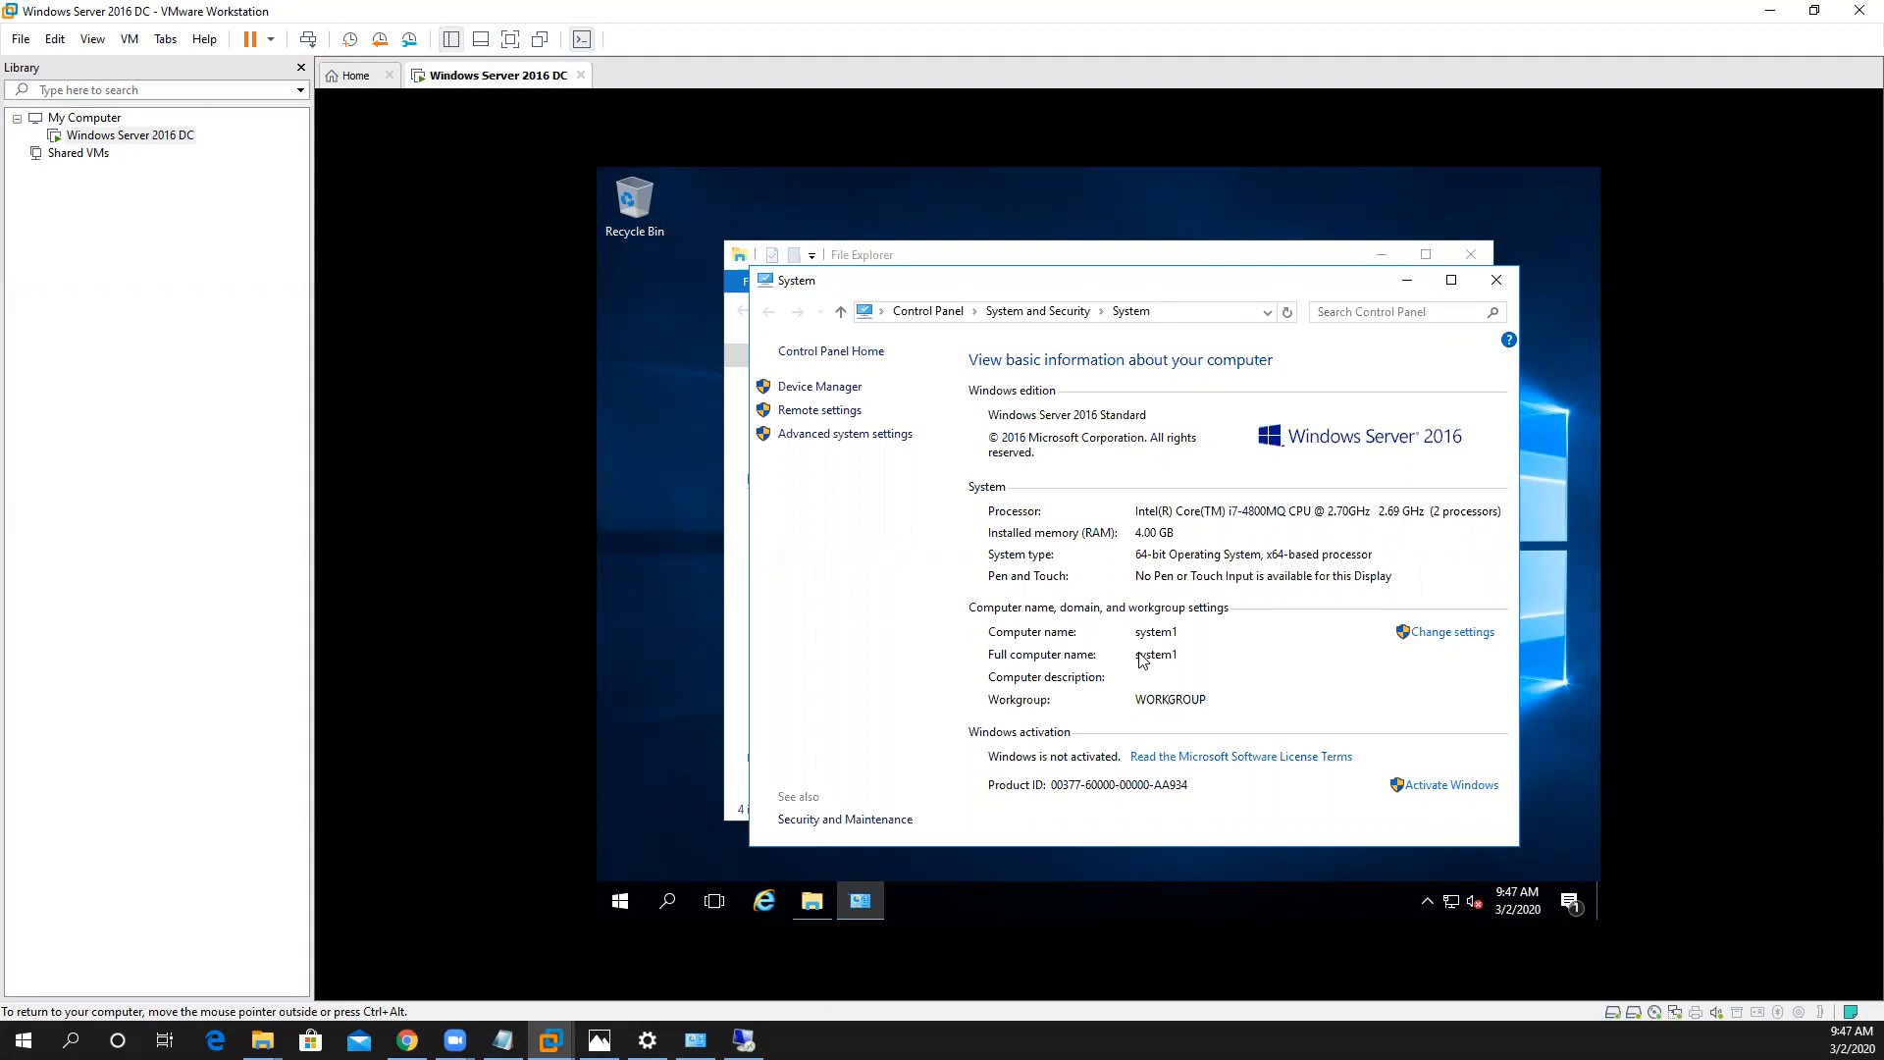
Revert the Windows Server 2016 DC virtual machine to Snapshot 1, accepting the loss of its current state
right_click(157, 143)
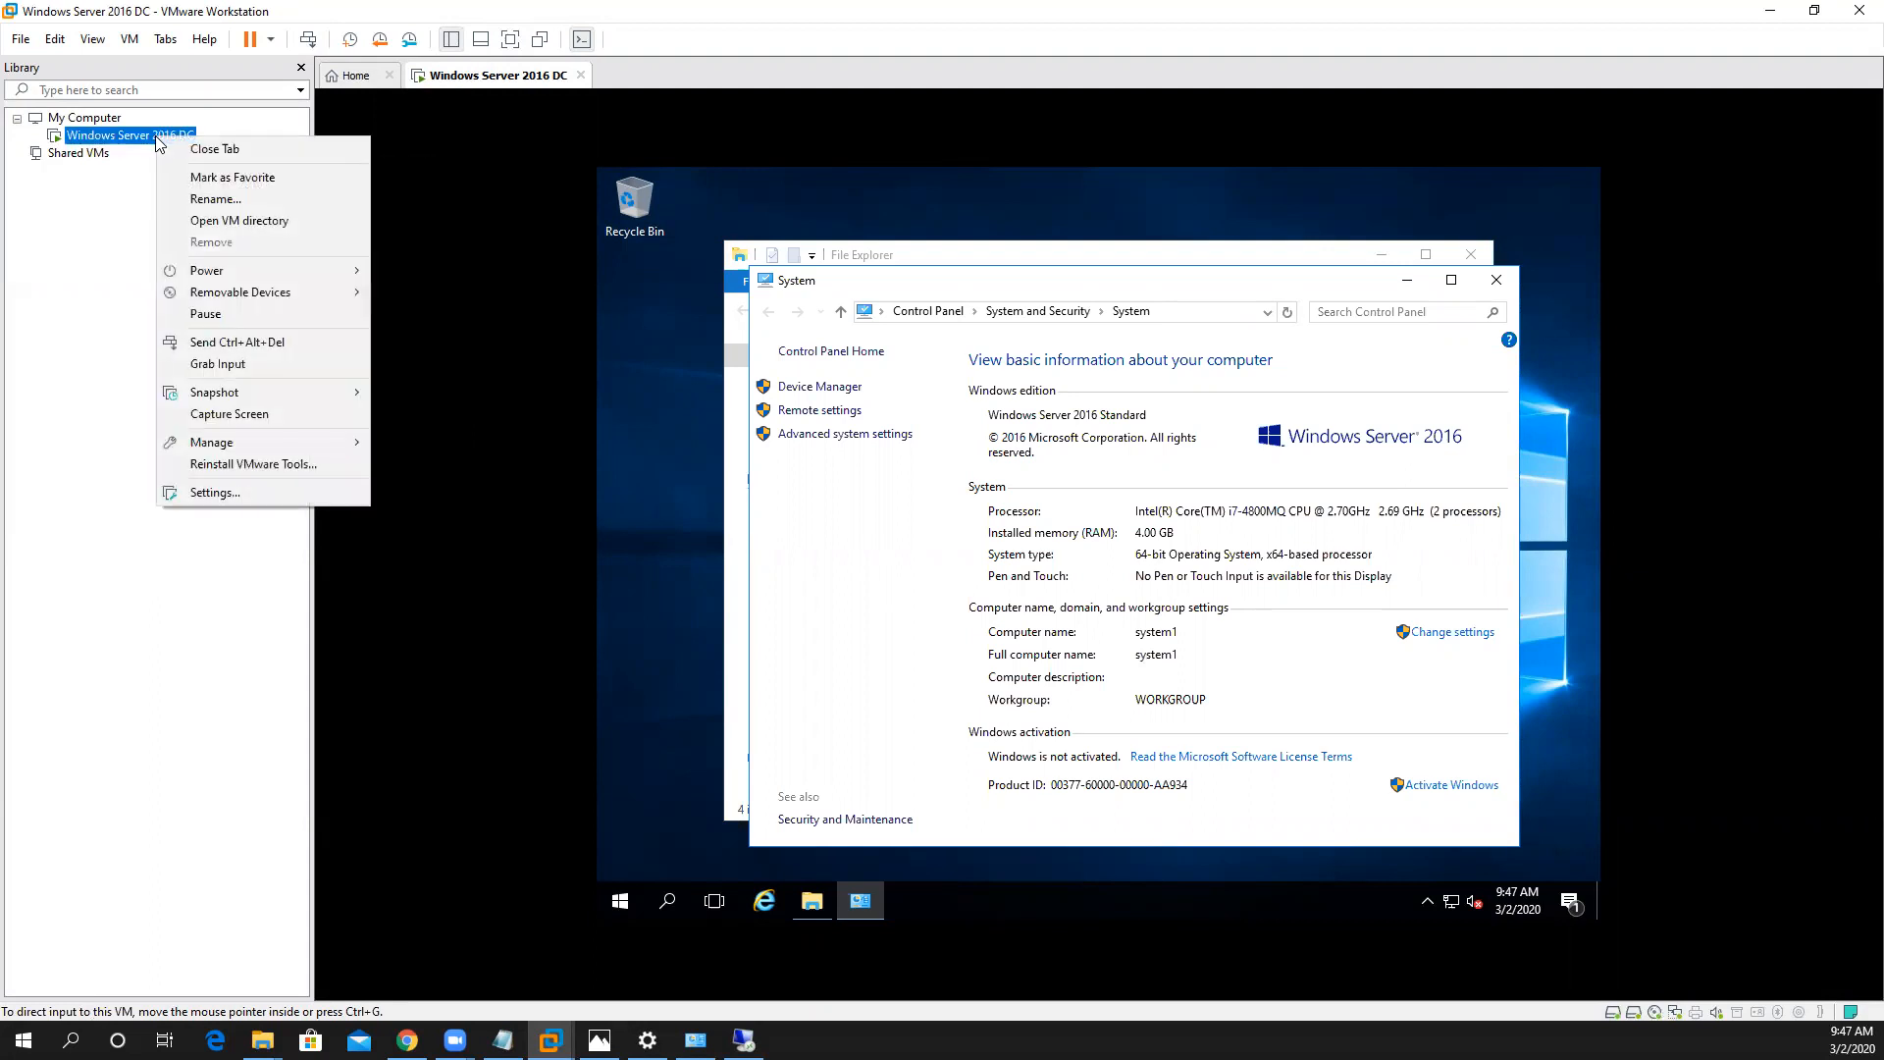
mouse_move(289, 392)
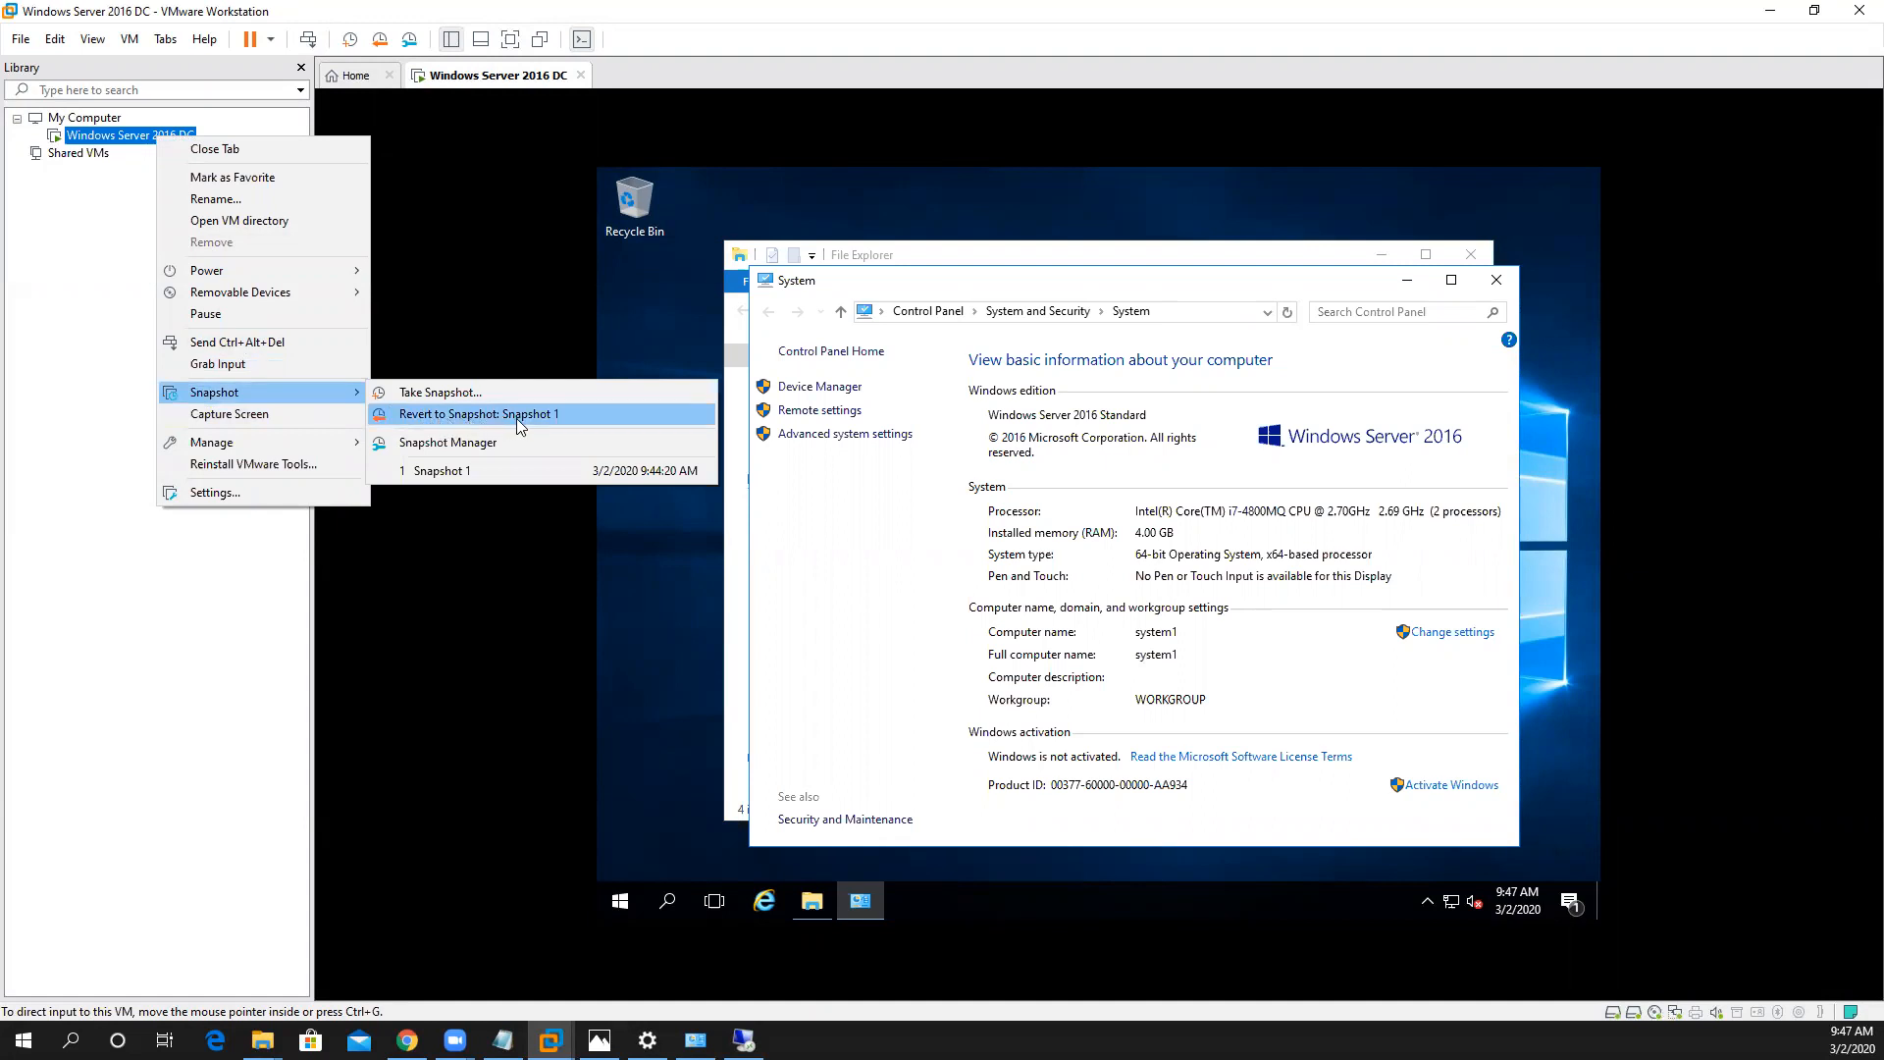
click(465, 414)
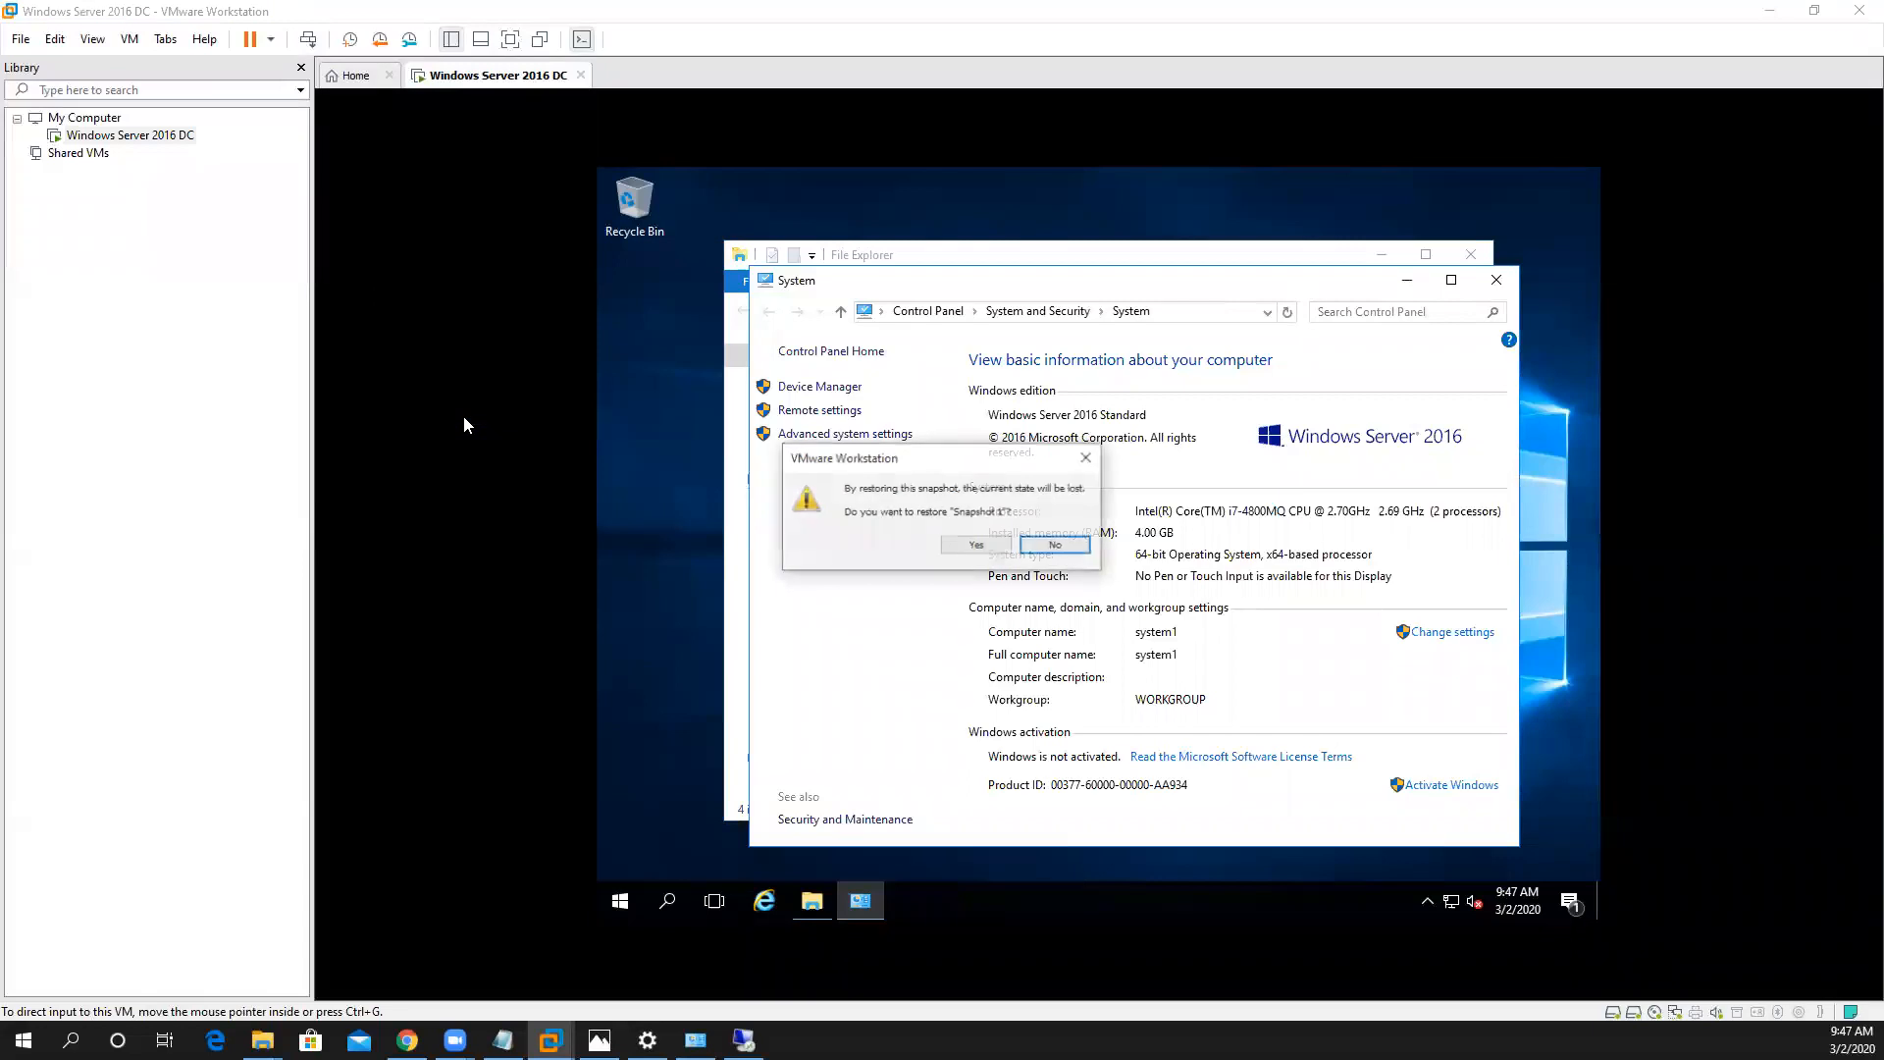
click(964, 548)
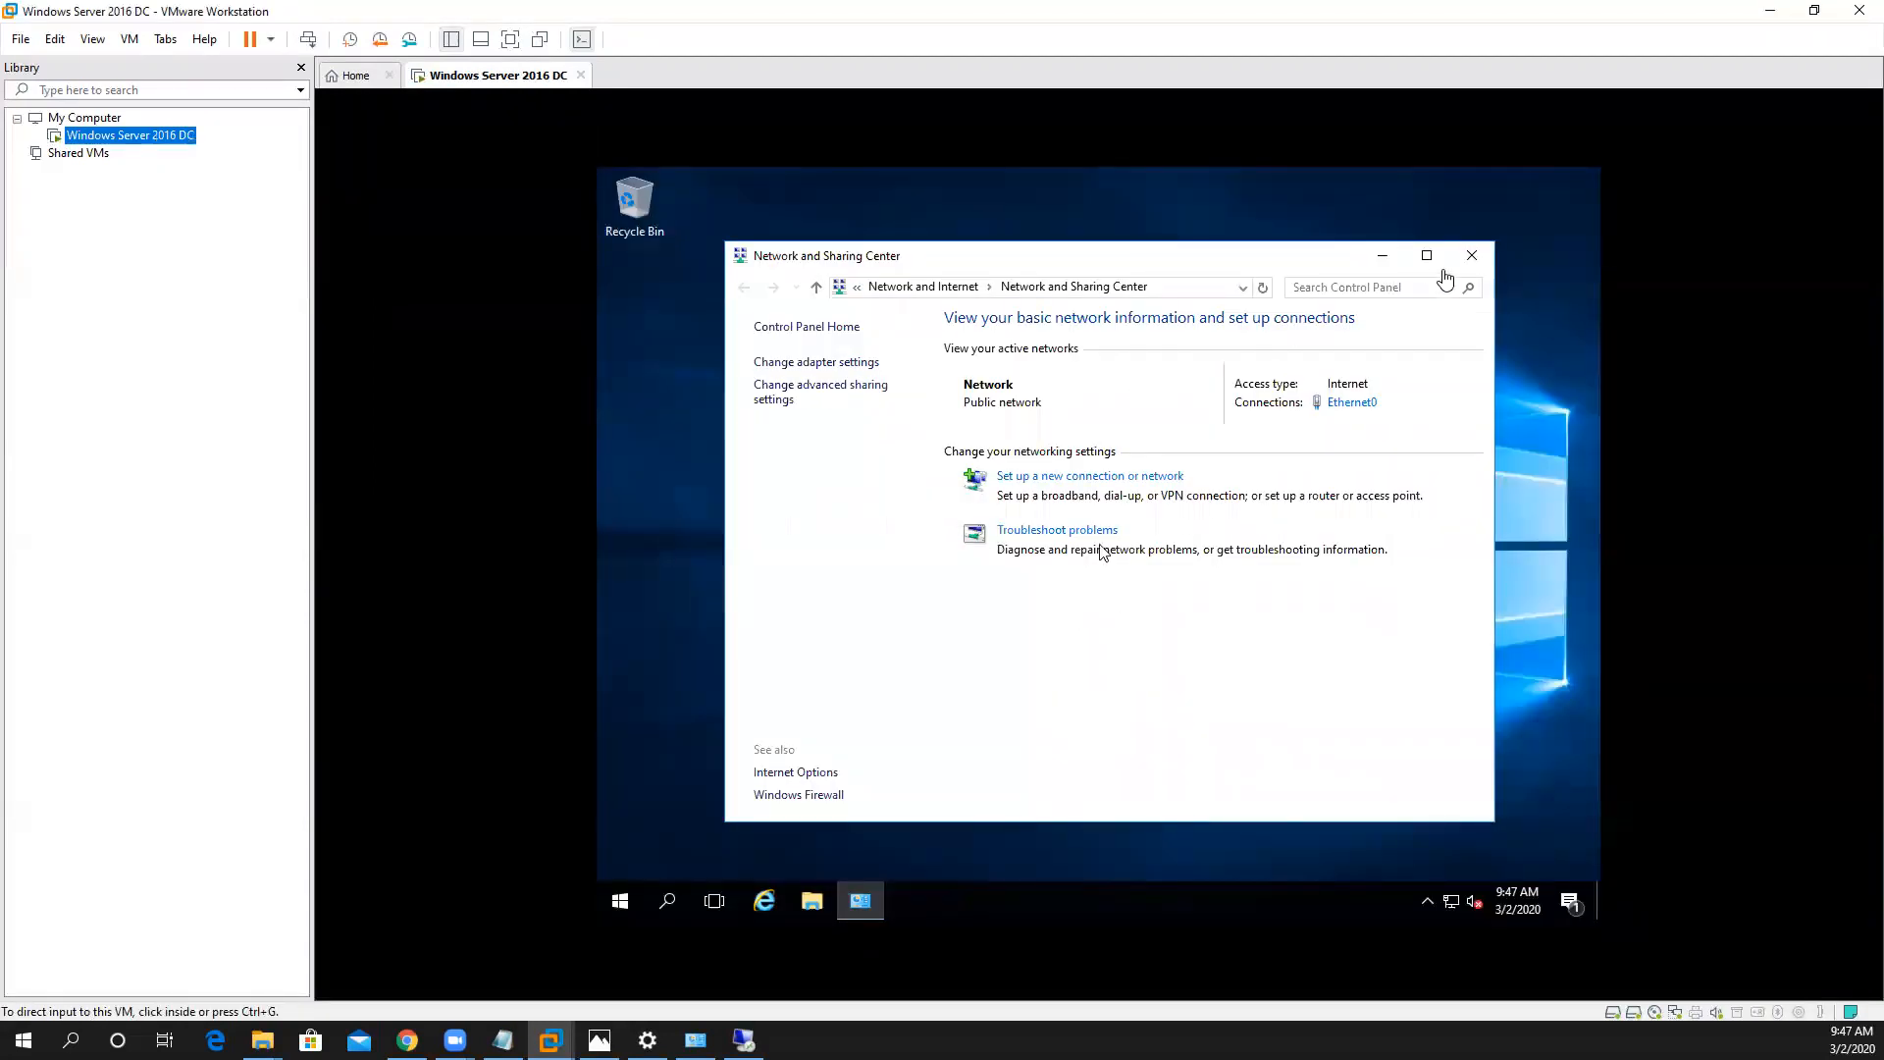
Close the Network and Sharing Center and check the restored guest's computer name in the system properties of This PC
click(1475, 260)
click(1472, 255)
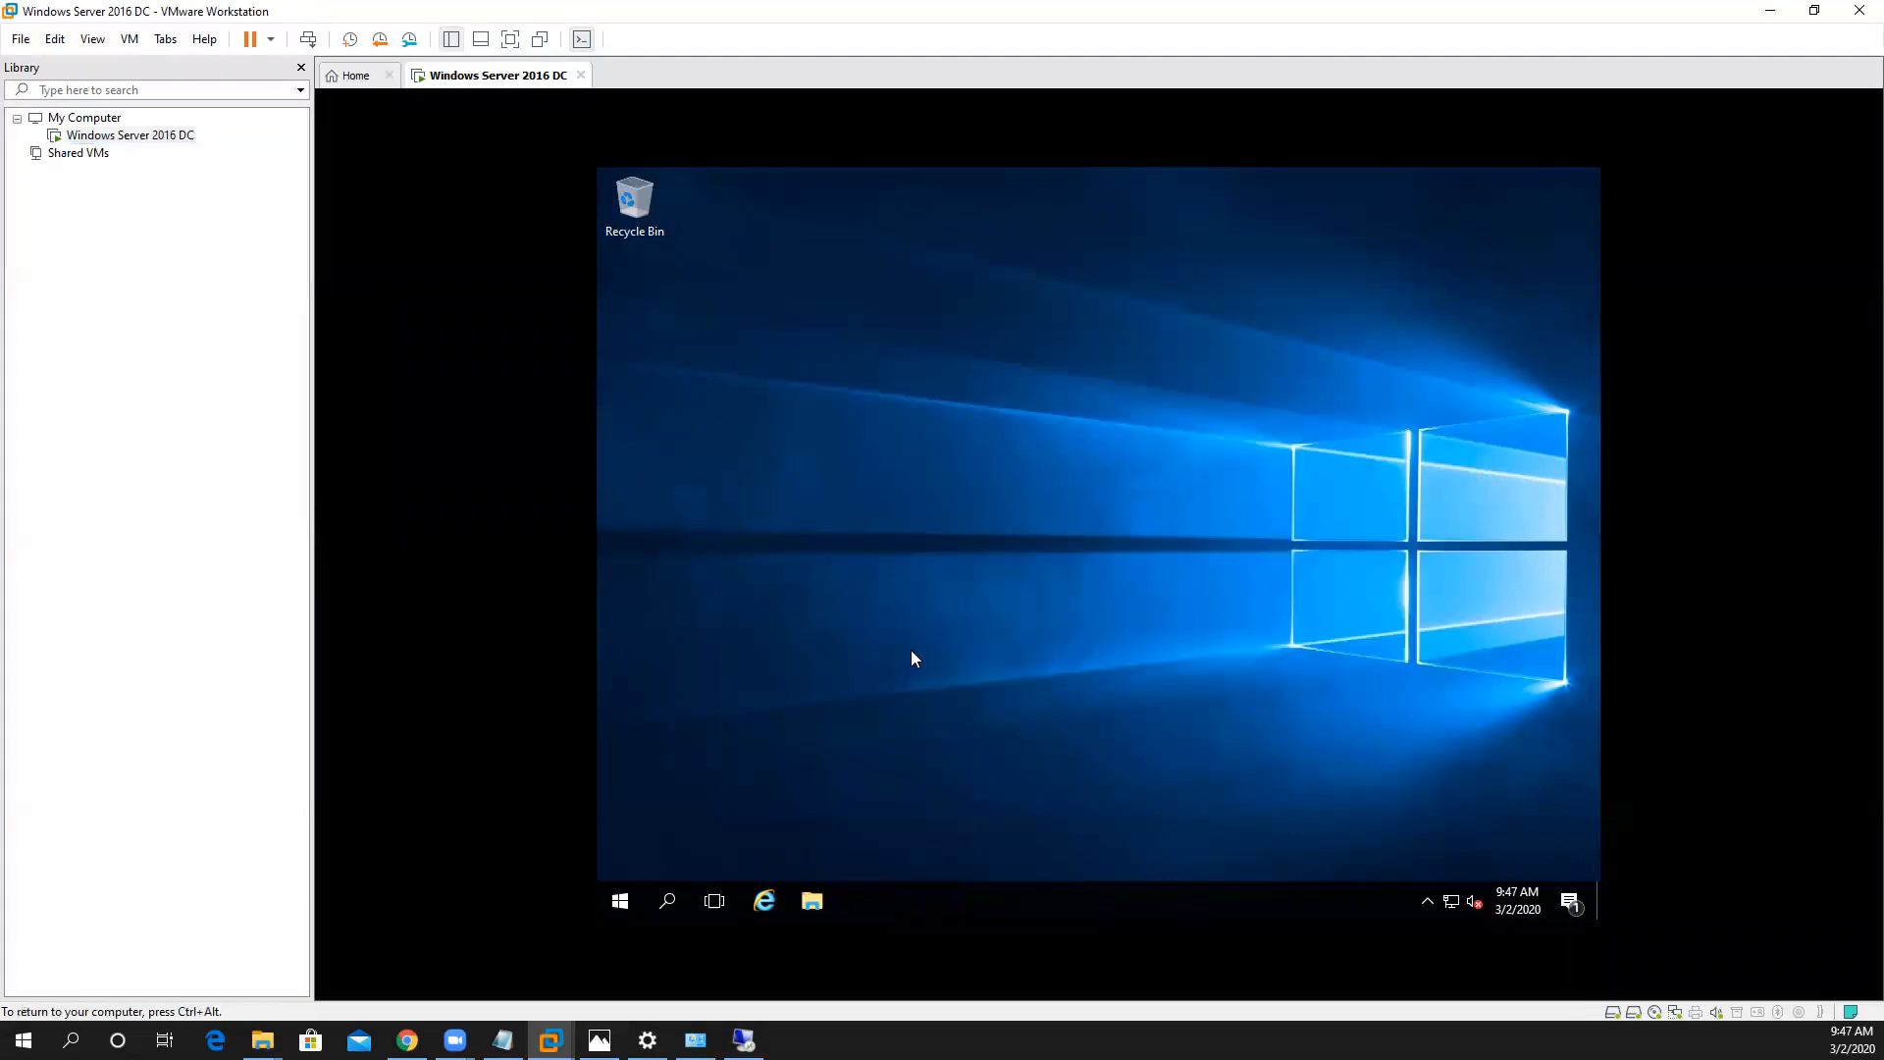
click(811, 900)
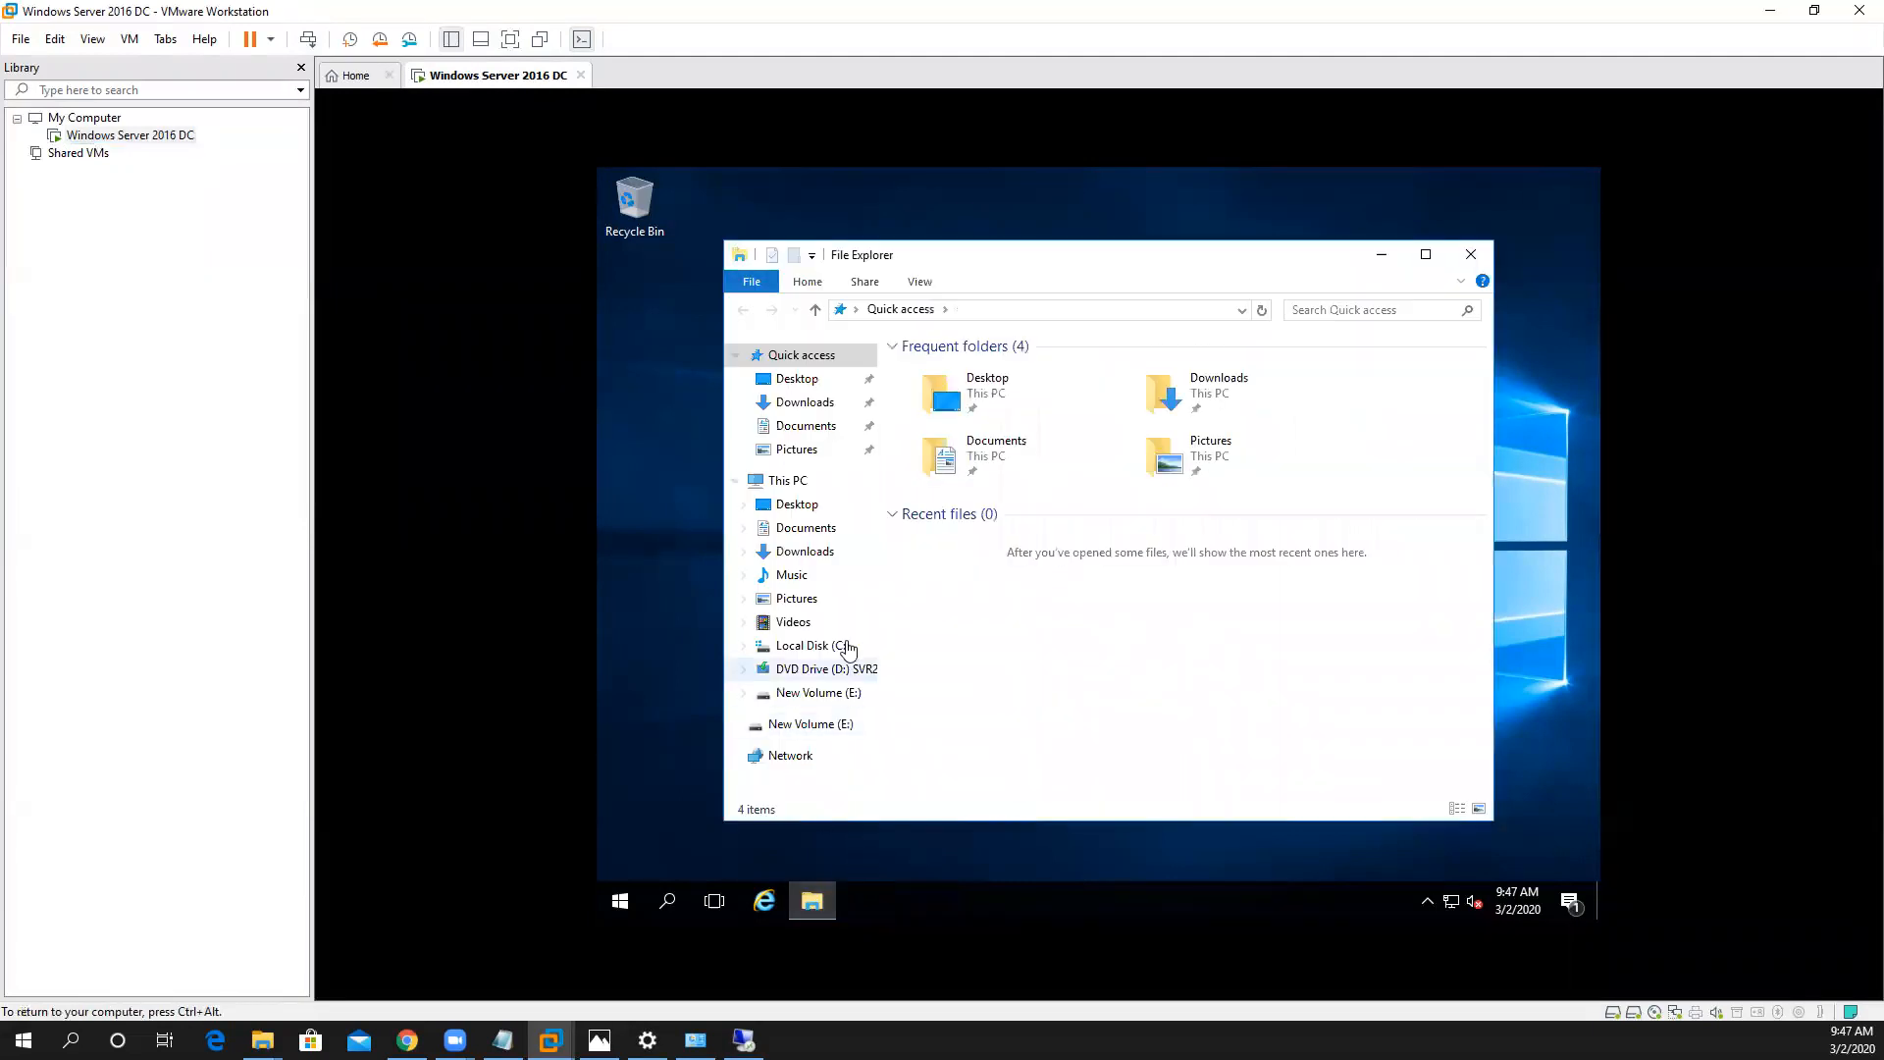
right_click(801, 483)
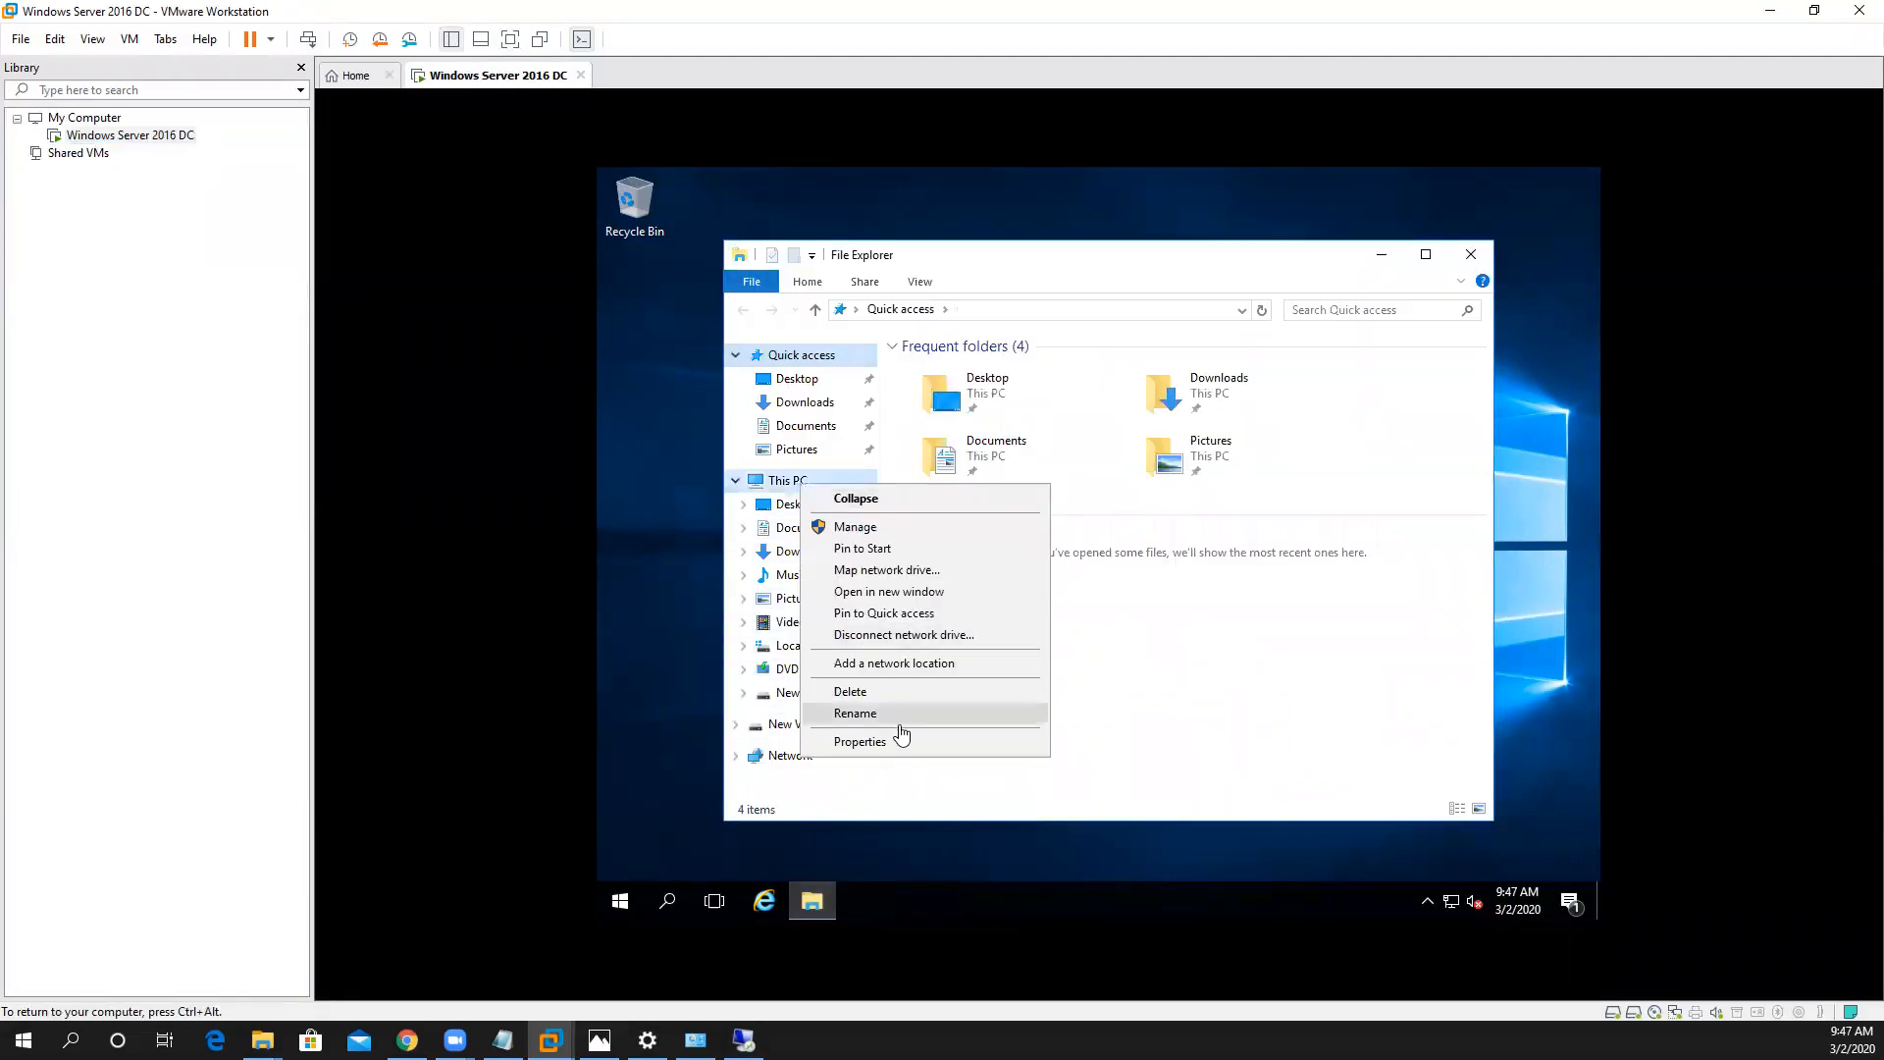
click(859, 742)
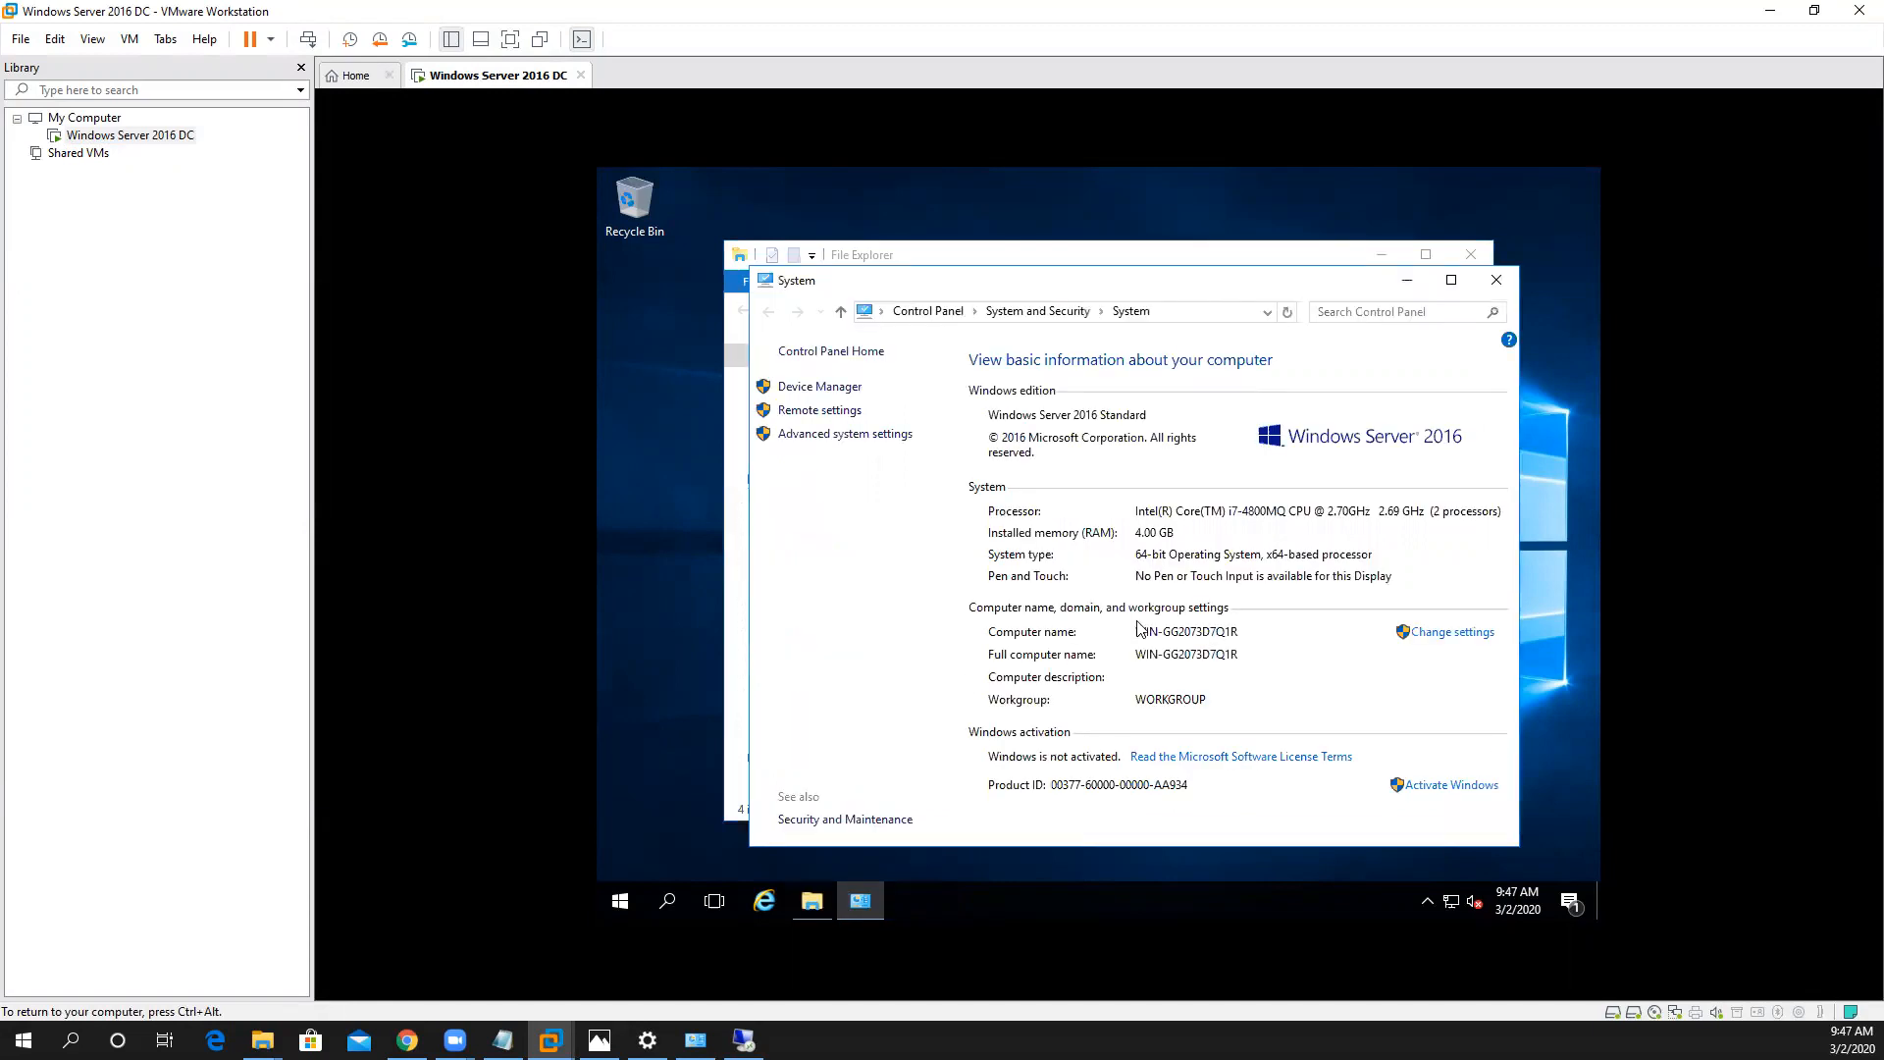